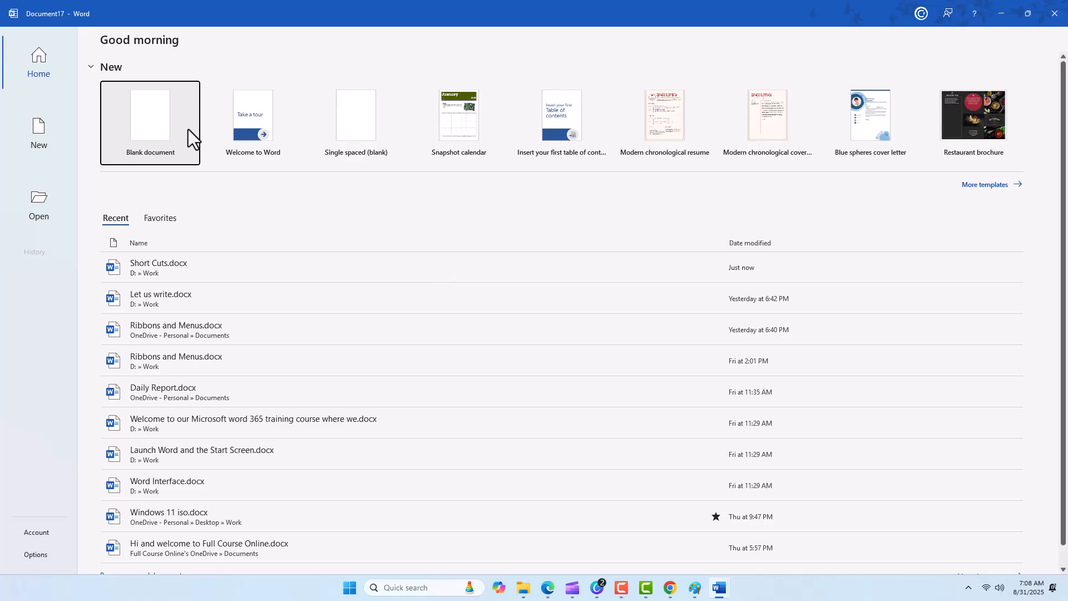
Create a blank document and generate sample text of 10 paragraphs with 5 sentences each using =rand(10,5).
click(160, 116)
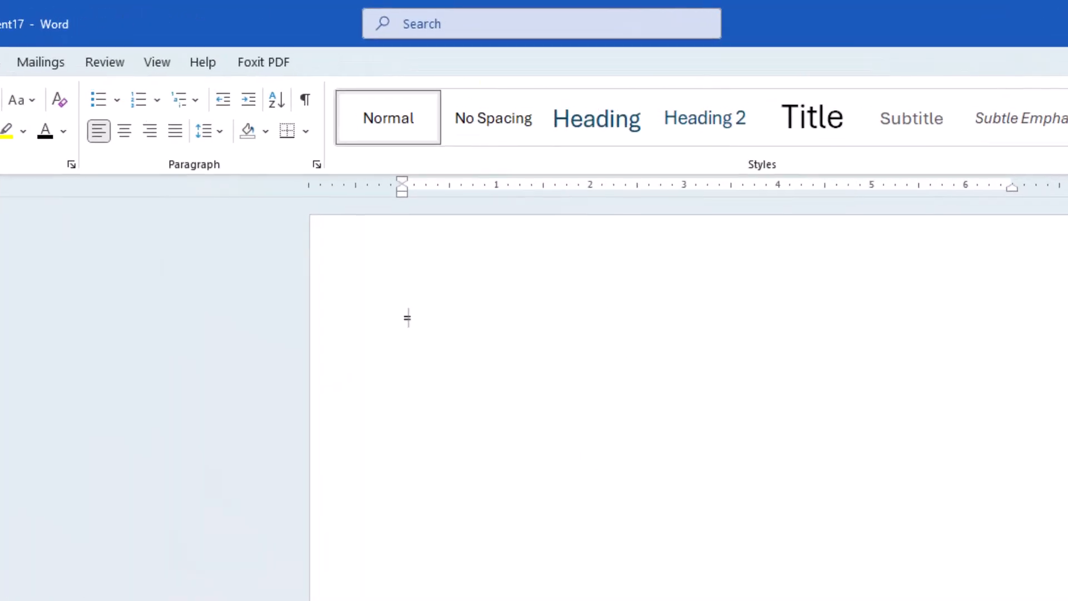
text(=rand(10,5))
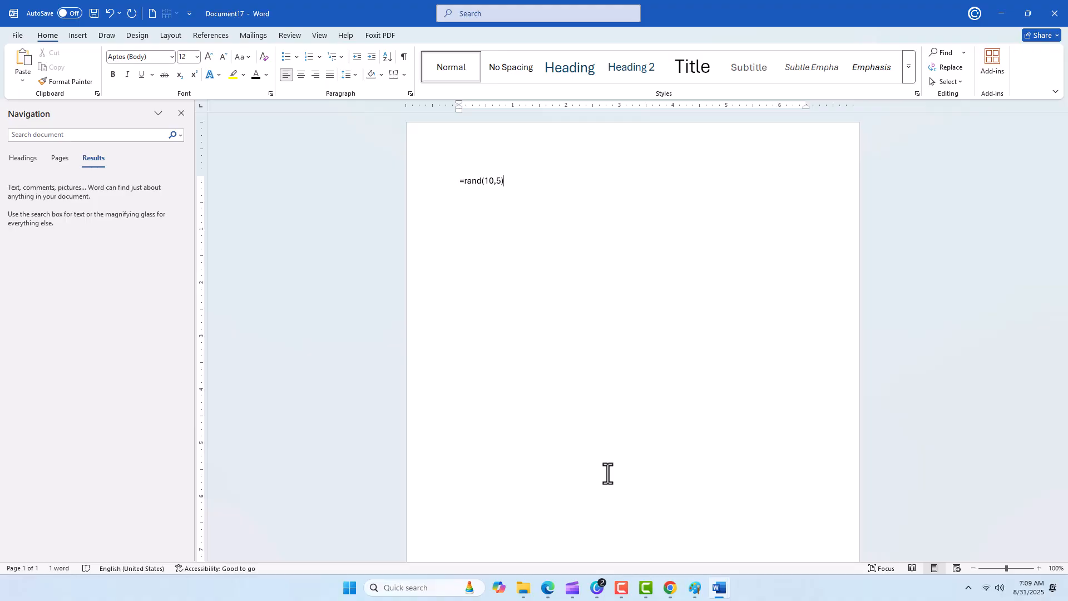
key(Return)
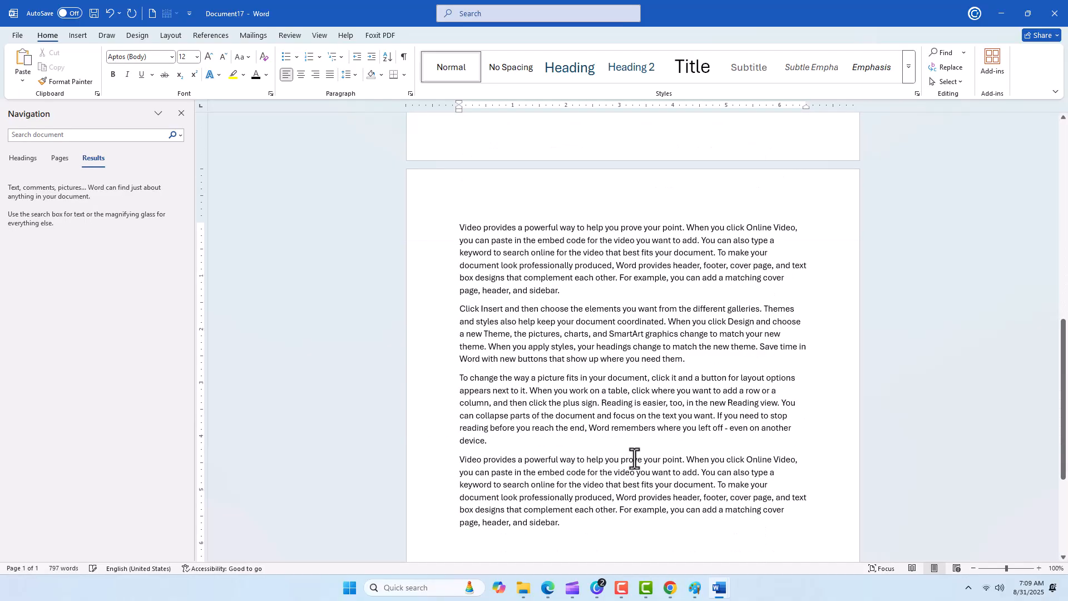
Select all the text in the document and make it bold, italic and underlined.
scroll(646, 453, up, 10)
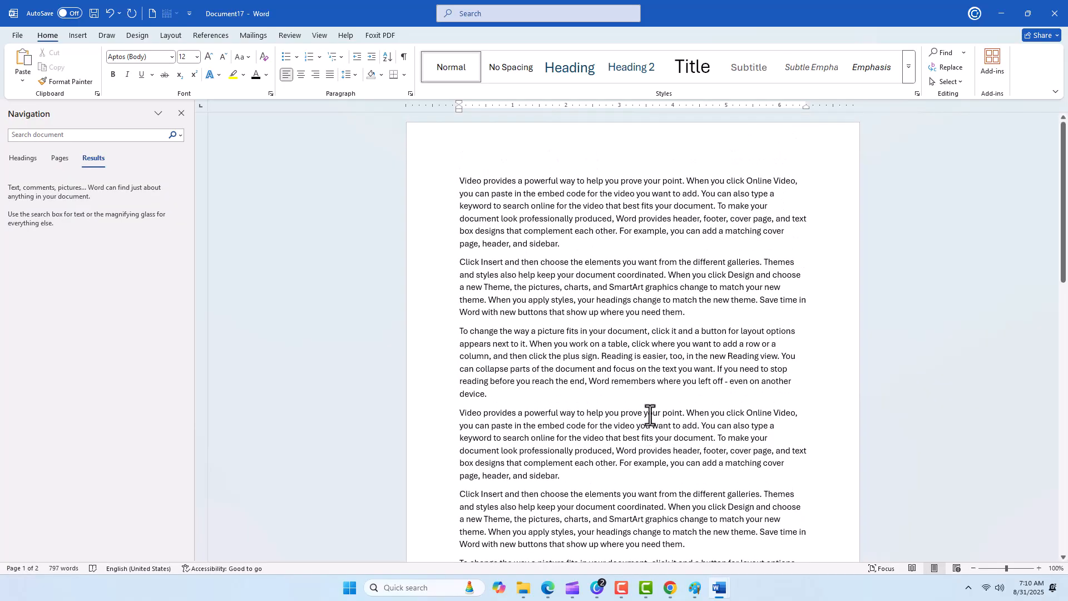
scroll(666, 216, down, 1)
scroll(666, 216, down, 14)
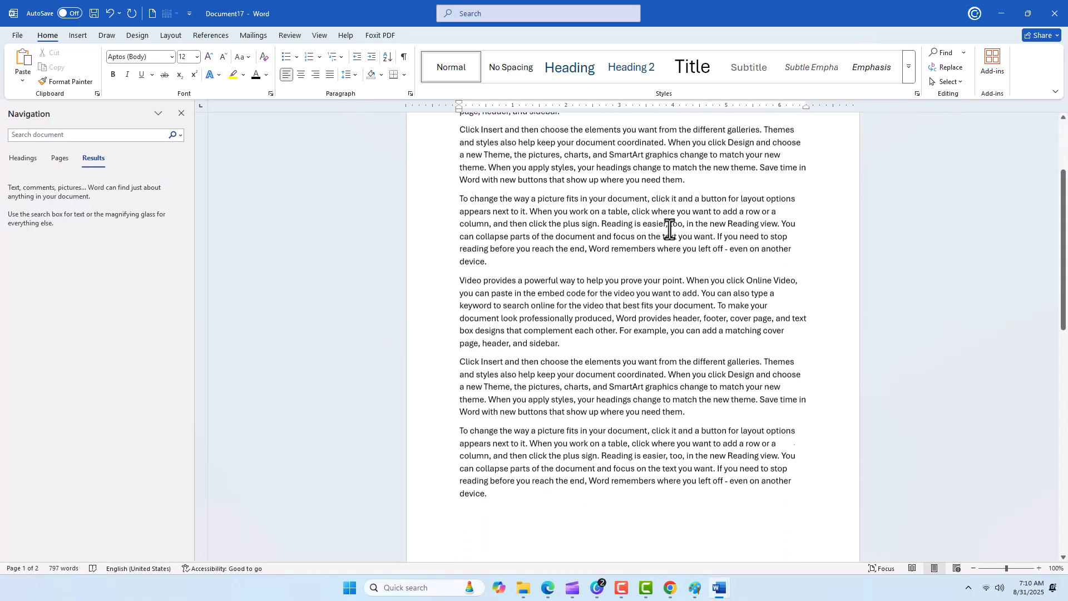
scroll(670, 286, down, 10)
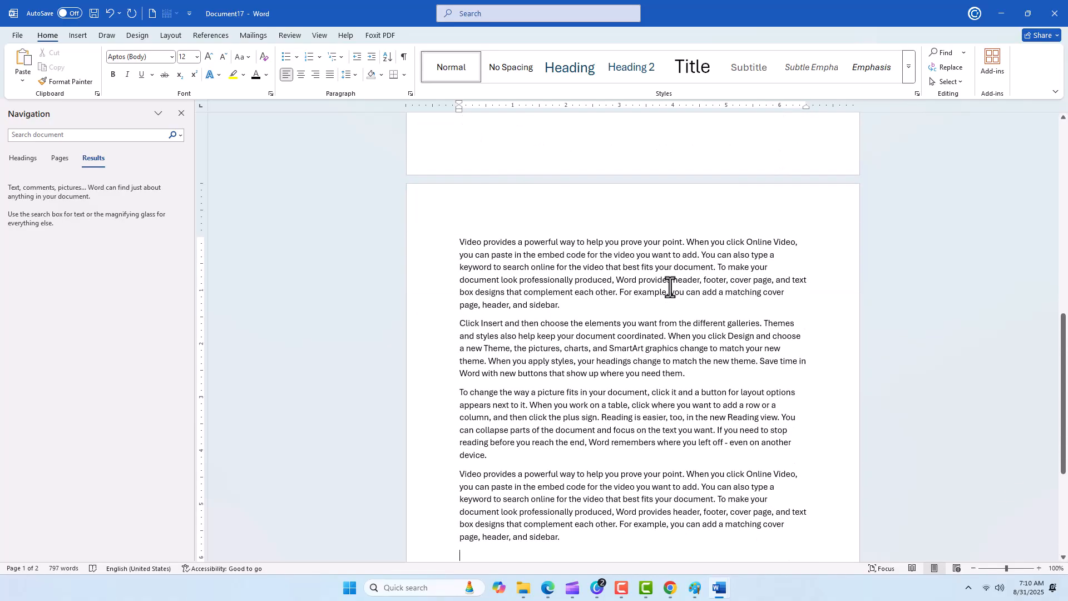
scroll(670, 287, up, 10)
scroll(671, 286, up, 14)
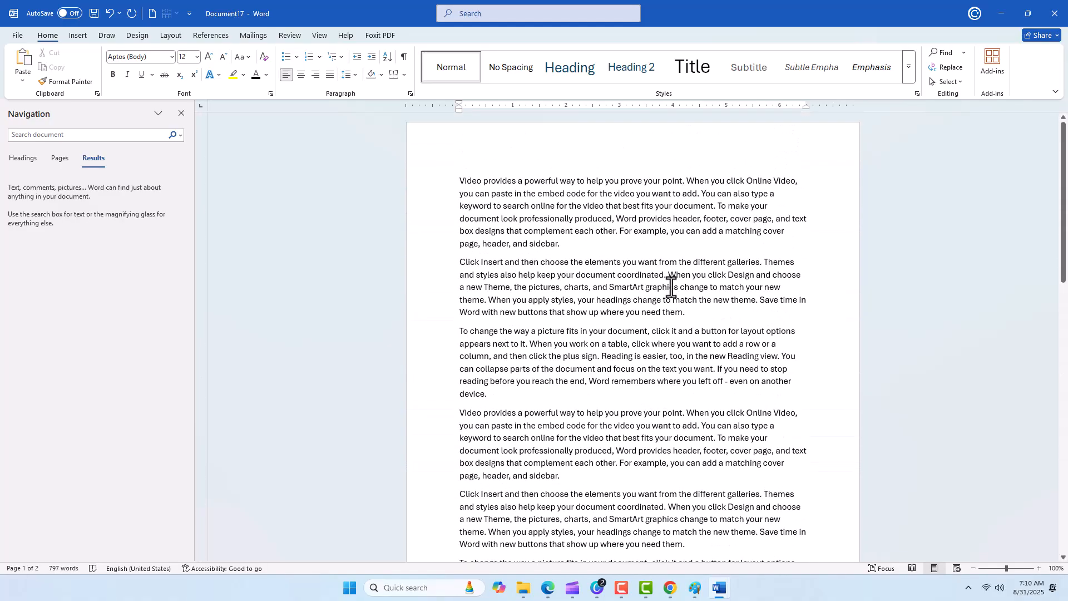
key(ctrl+a)
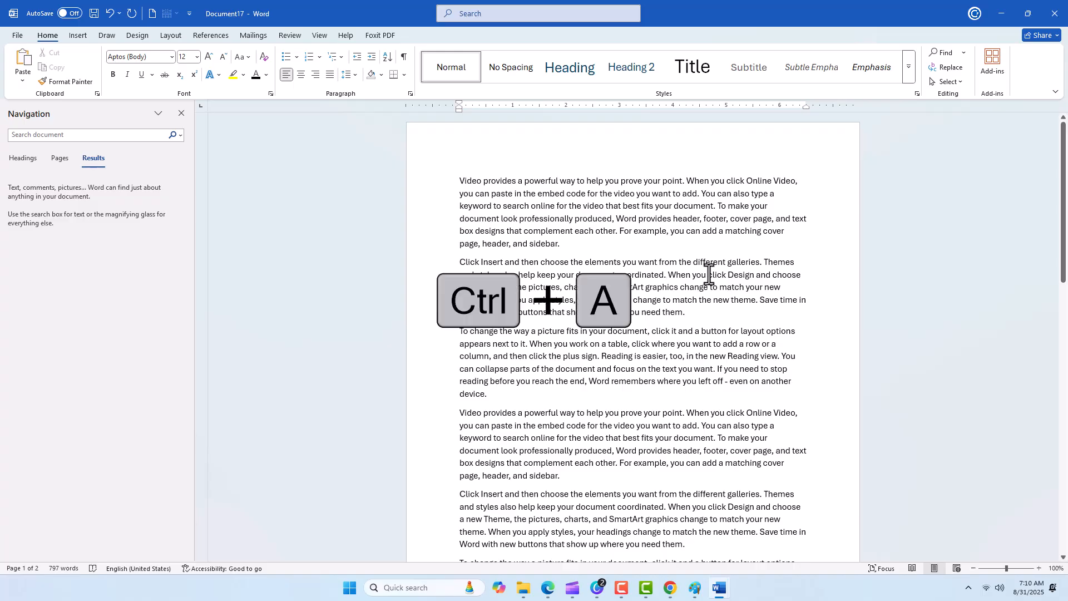
key(ctrl+a)
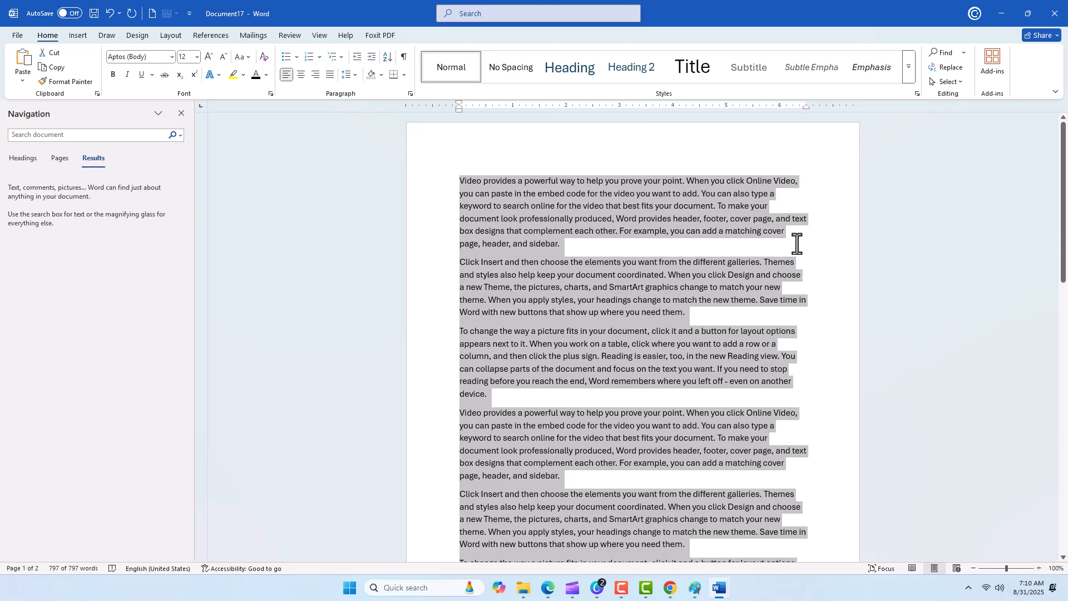
key(ctrl+b)
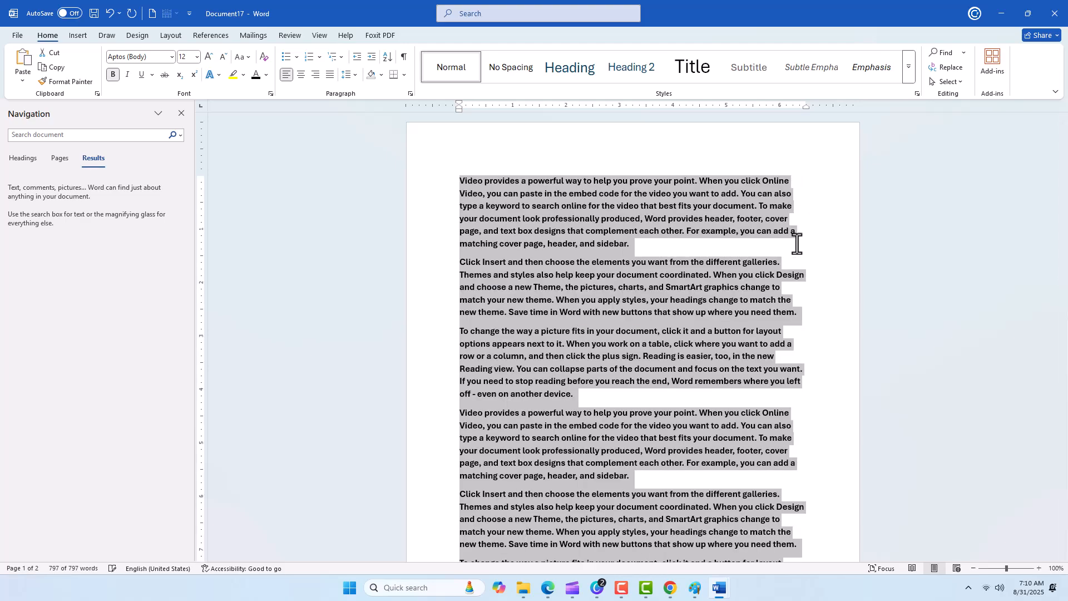
key(ctrl+i)
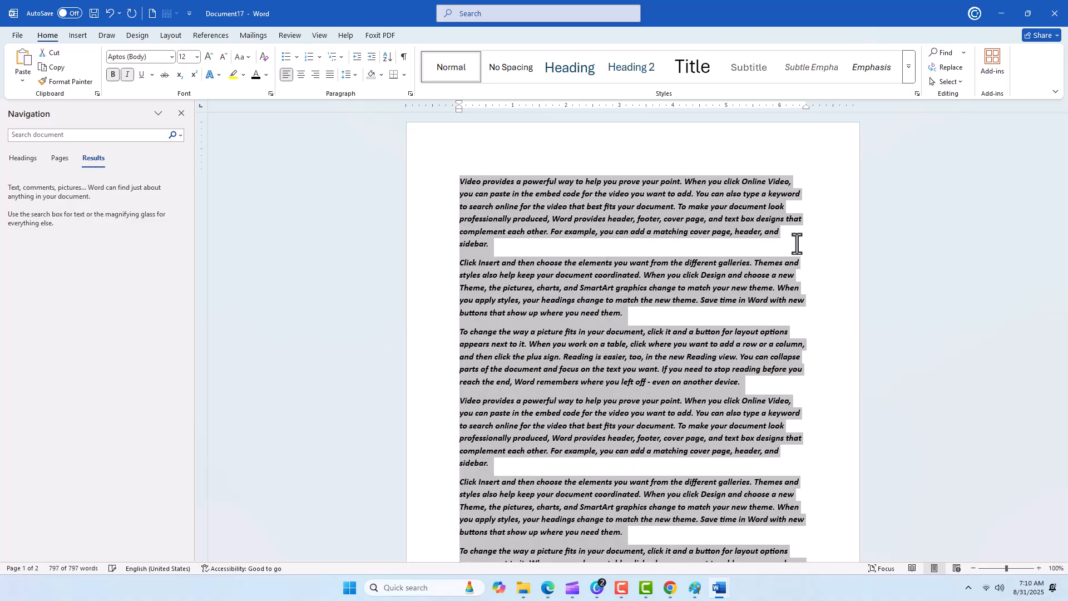
key(ctrl+u)
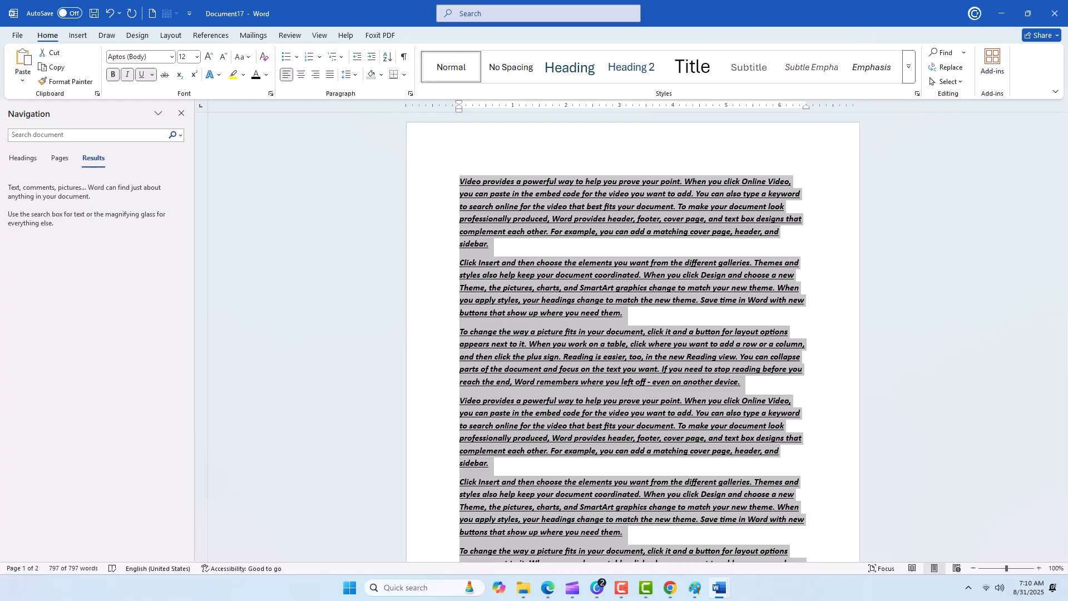
Remove the bold, italic and underline formatting from the whole text and deselect it.
key(ctrl+b)
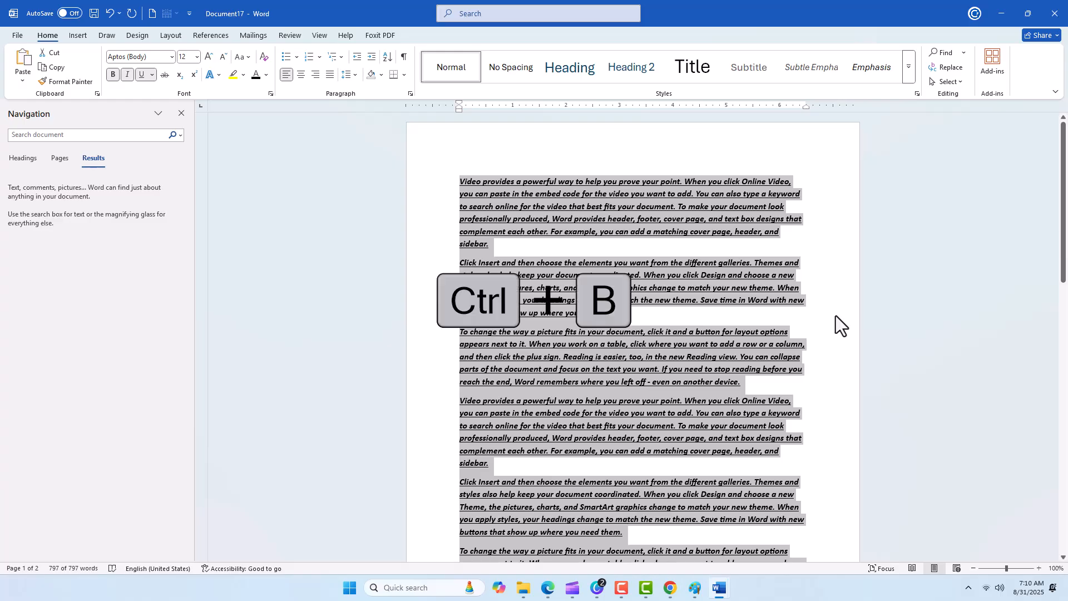
key(ctrl+i)
key(ctrl+u)
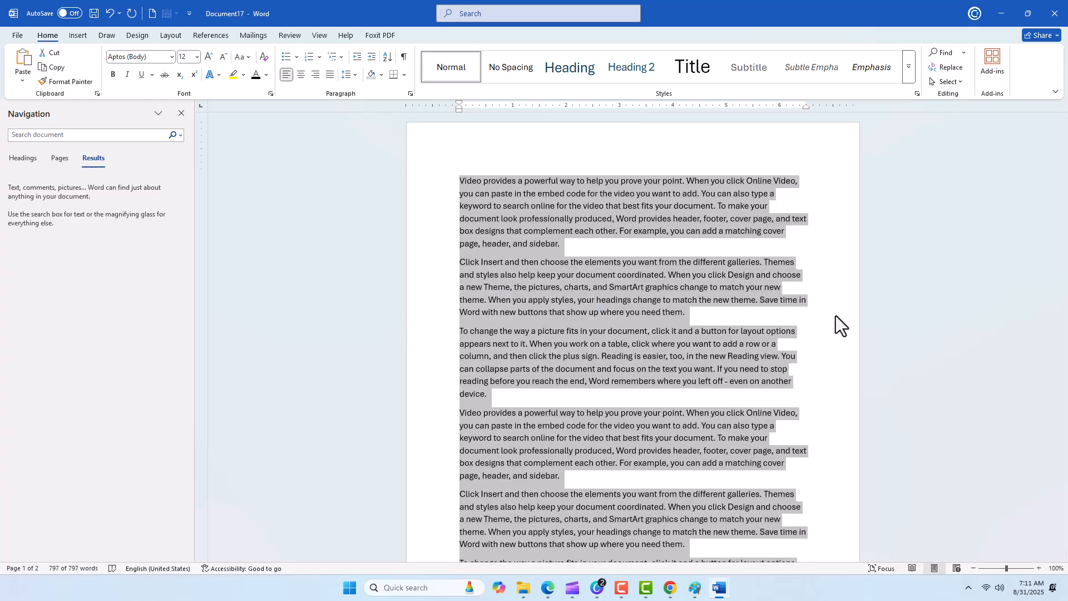
click(834, 315)
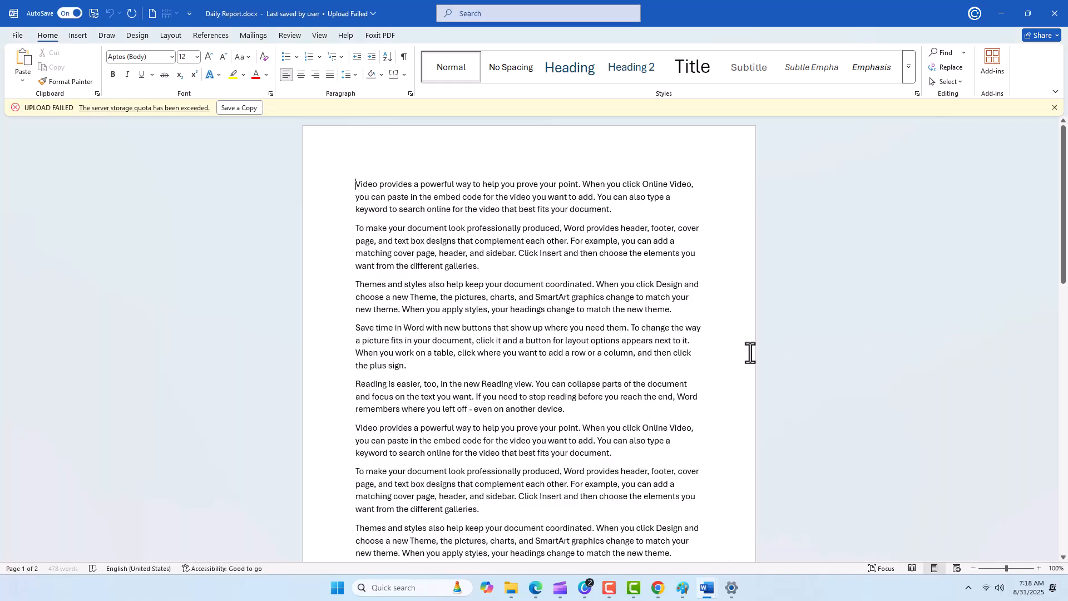
Create a new blank document and fill it with sample text using =rand().
key(ctrl+n)
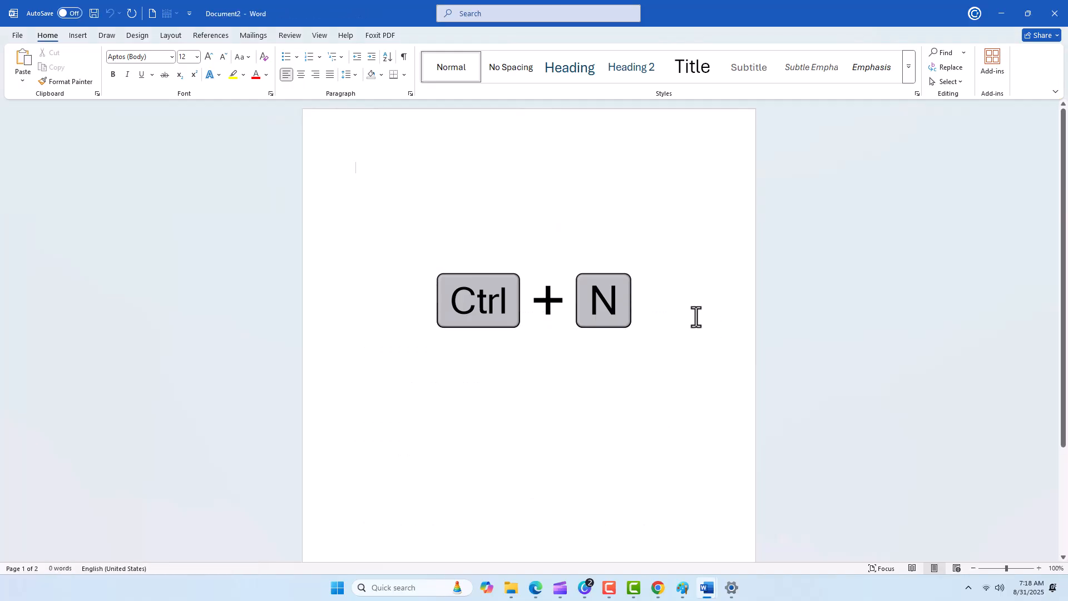
text(=rand())
key(Return)
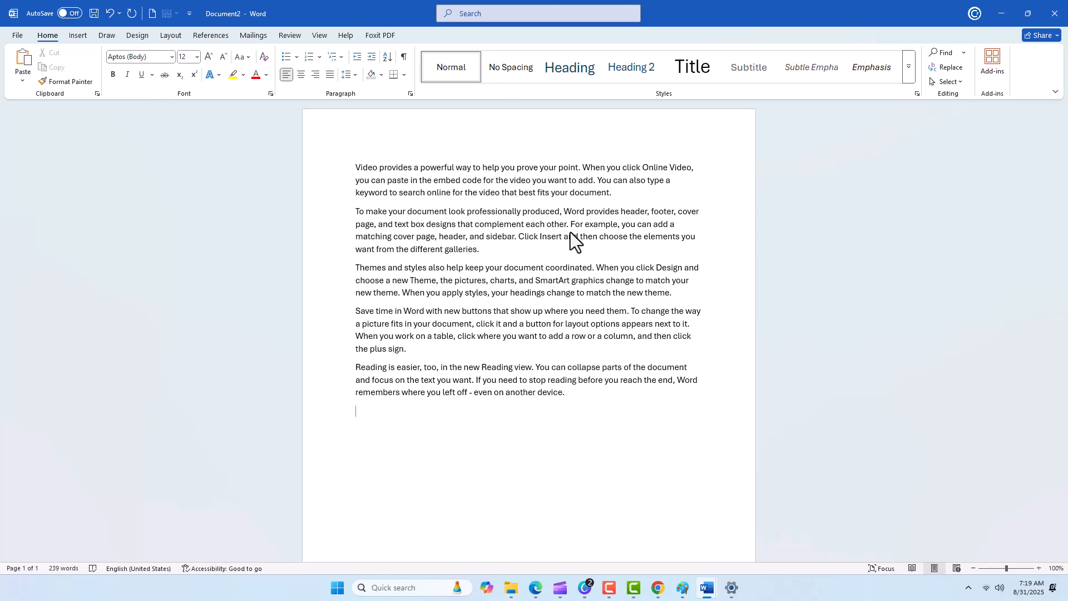
Save the new document as practice.docx in the personal OneDrive Documents folder.
key(ctrl+s)
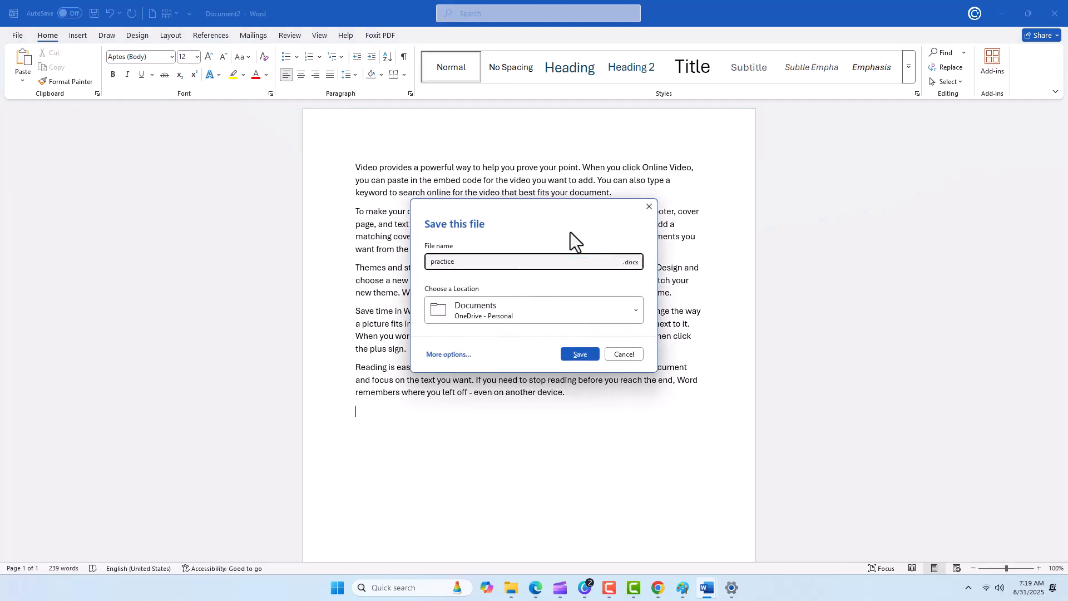
click(581, 354)
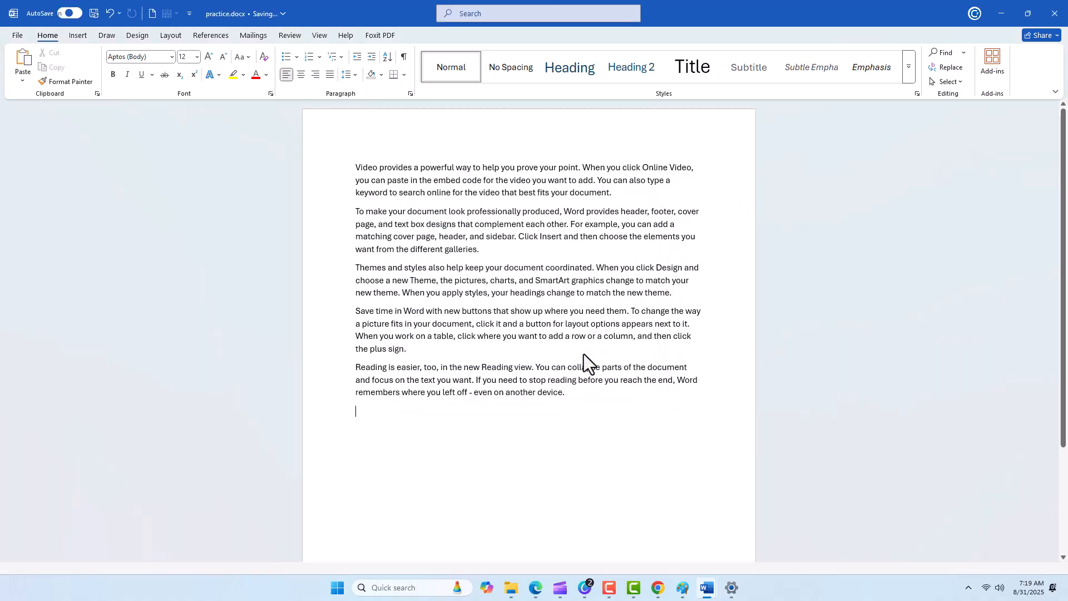
View the print preview and settings of the practice document without printing, and close the document.
key(ctrl+p)
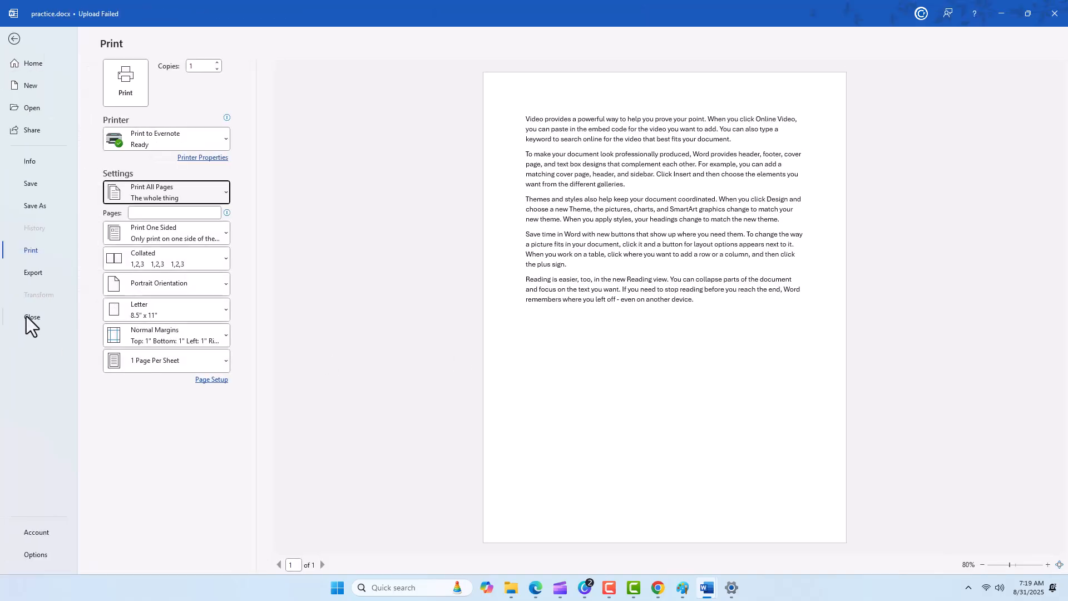
key(Escape)
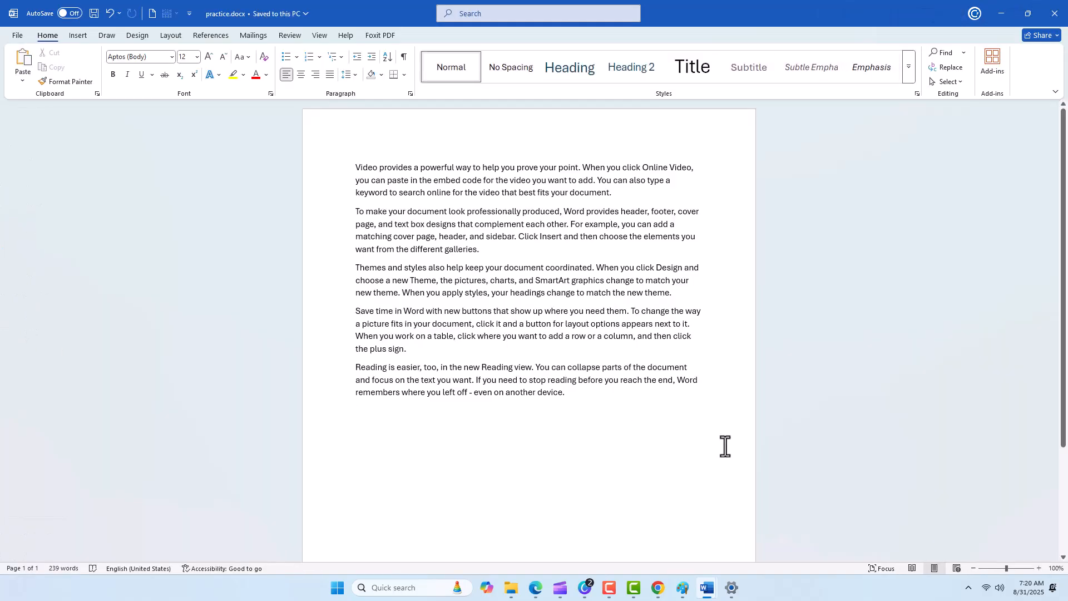
key(ctrl+w)
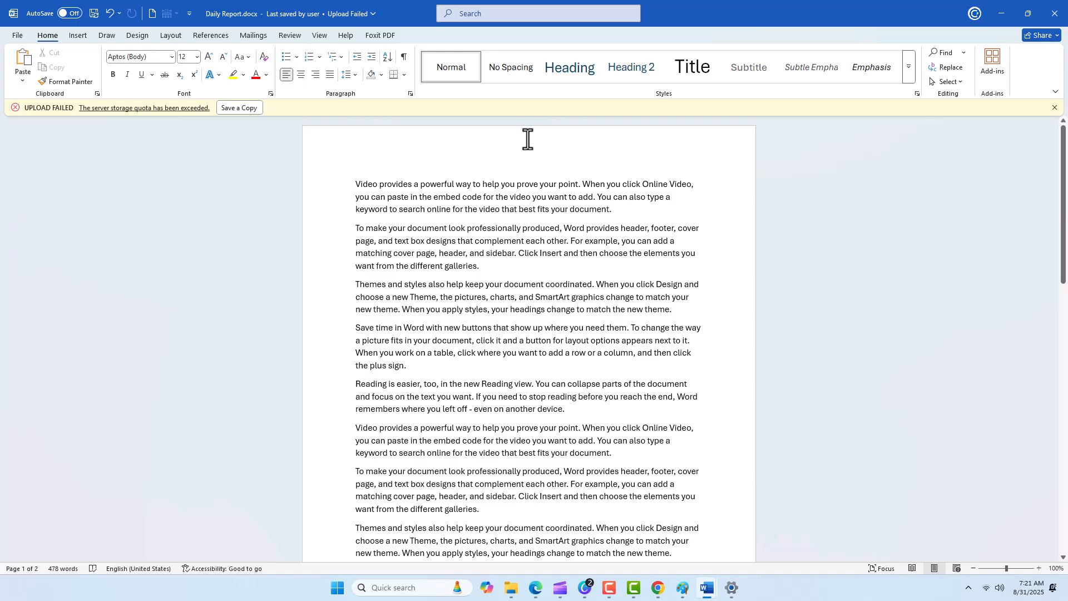
Look up help on "keyboard shortcuts", expand the list of help articles, and close the help.
key(alt+q)
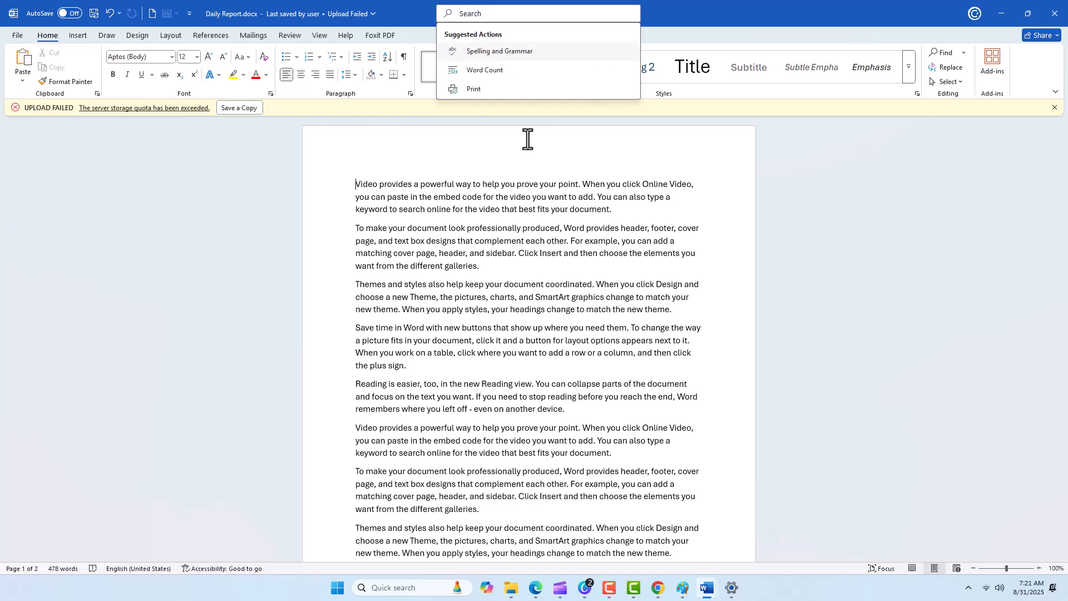
text(keyboard sh)
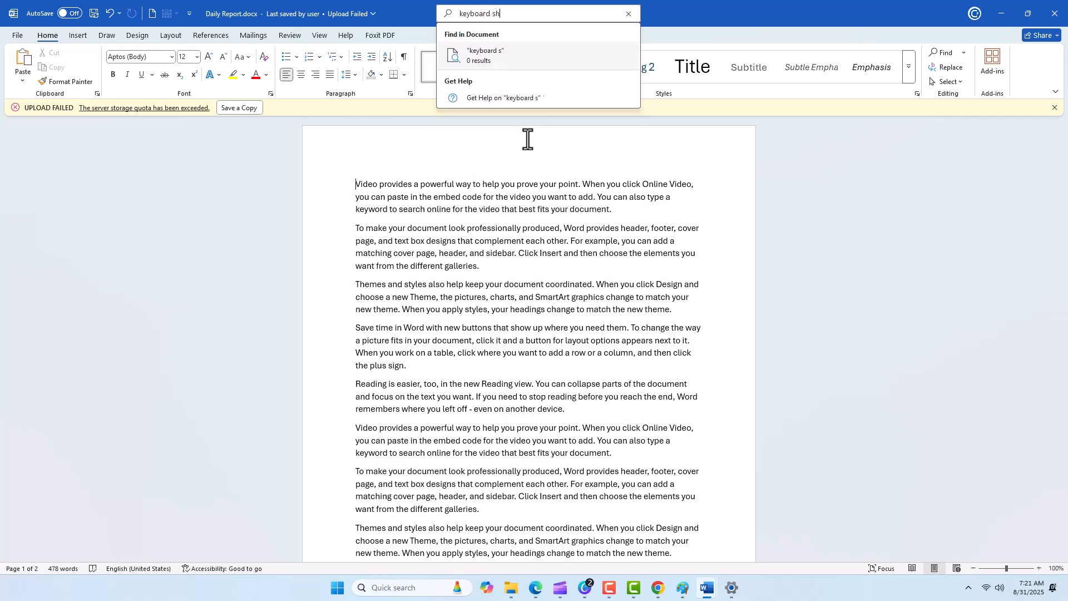
text(ortcuts)
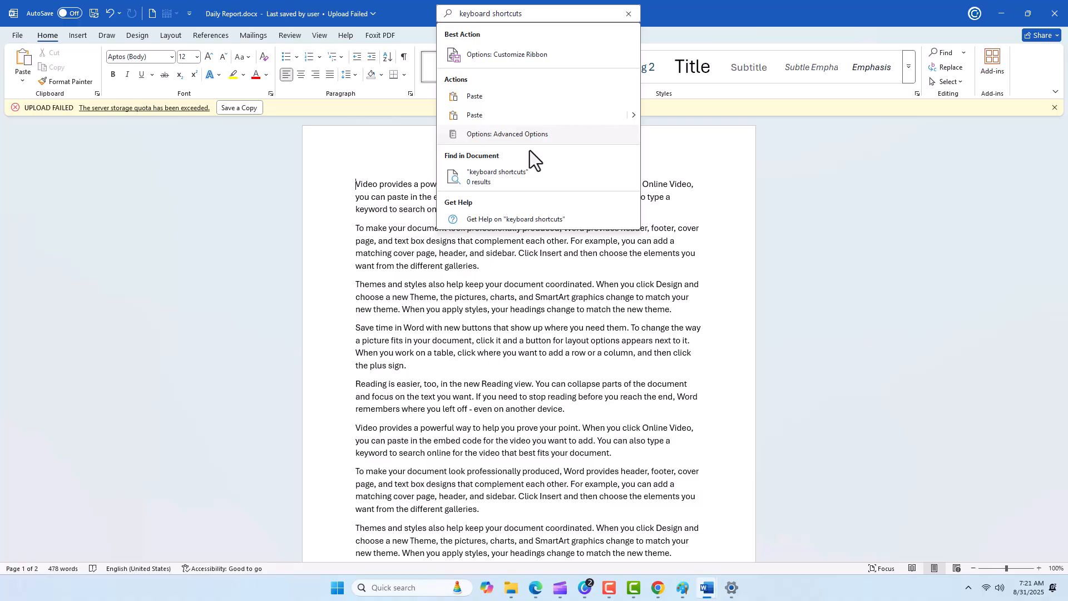
click(531, 220)
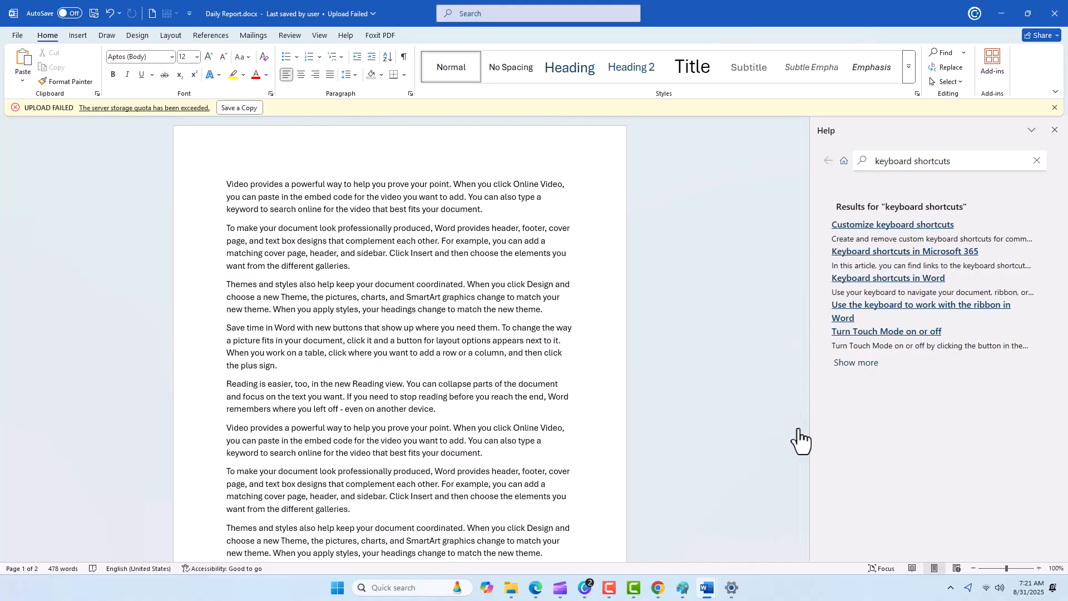
click(843, 364)
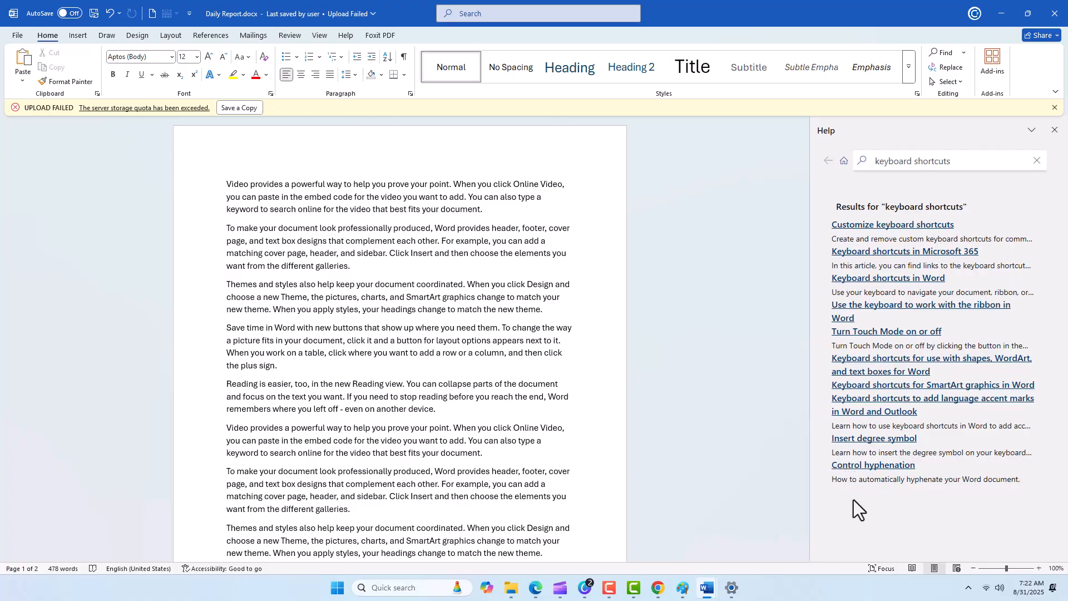
click(1055, 131)
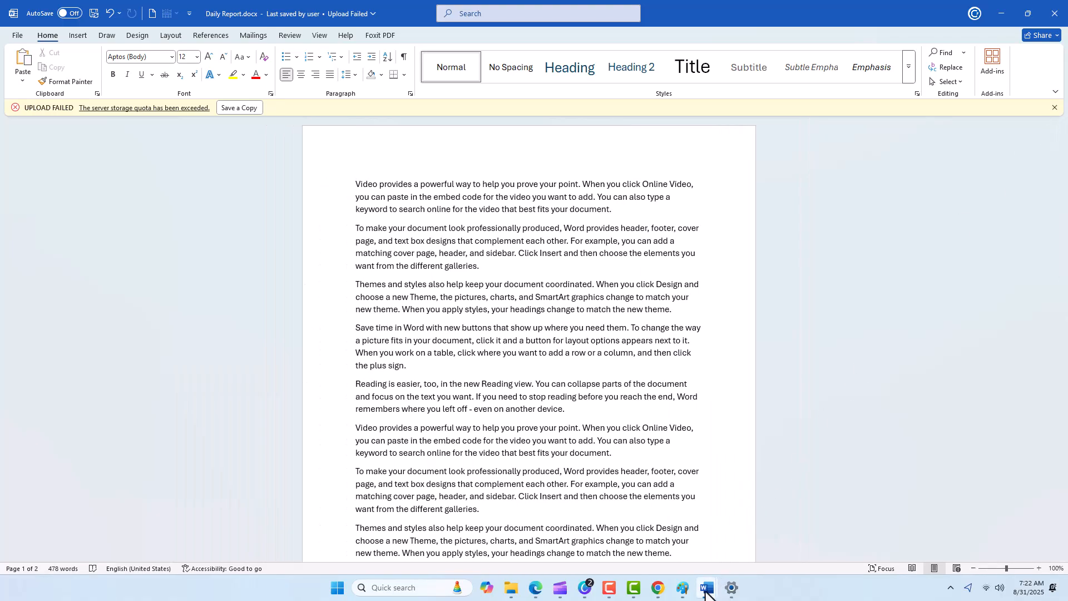
Move the cursor down through the Daily Report document paragraph by paragraph and back up the same way.
key(ctrl+Down)
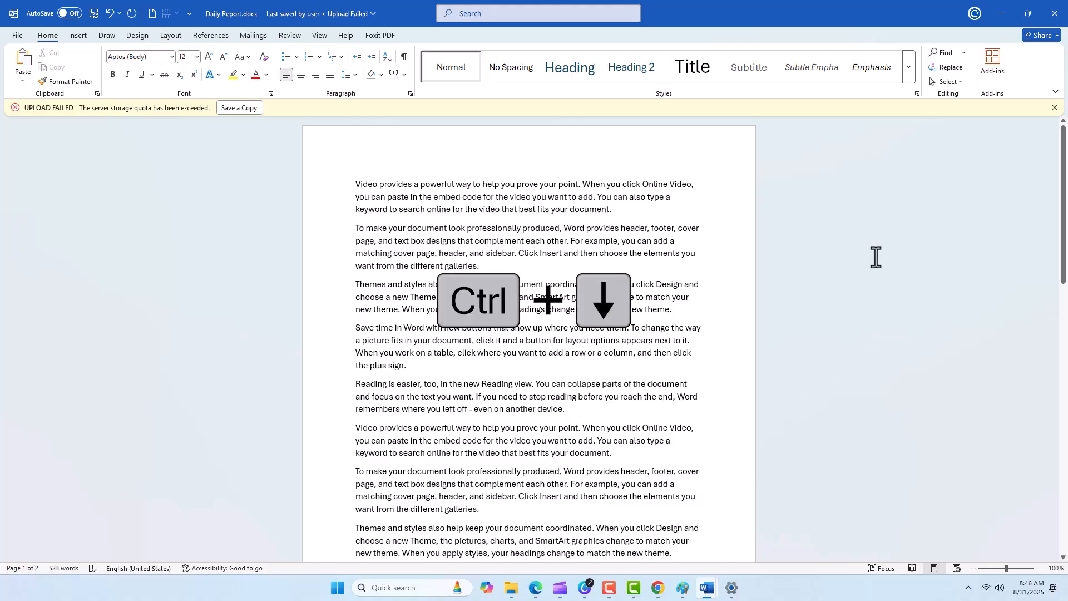
key(ctrl+Down)
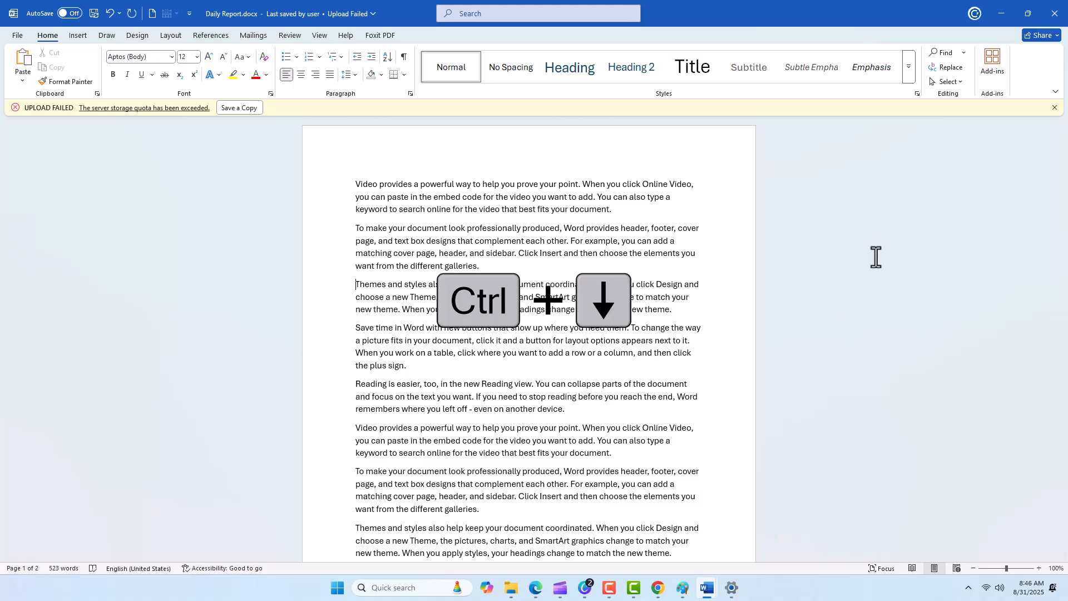
key(ctrl+Down)
key(ctrl+Up)
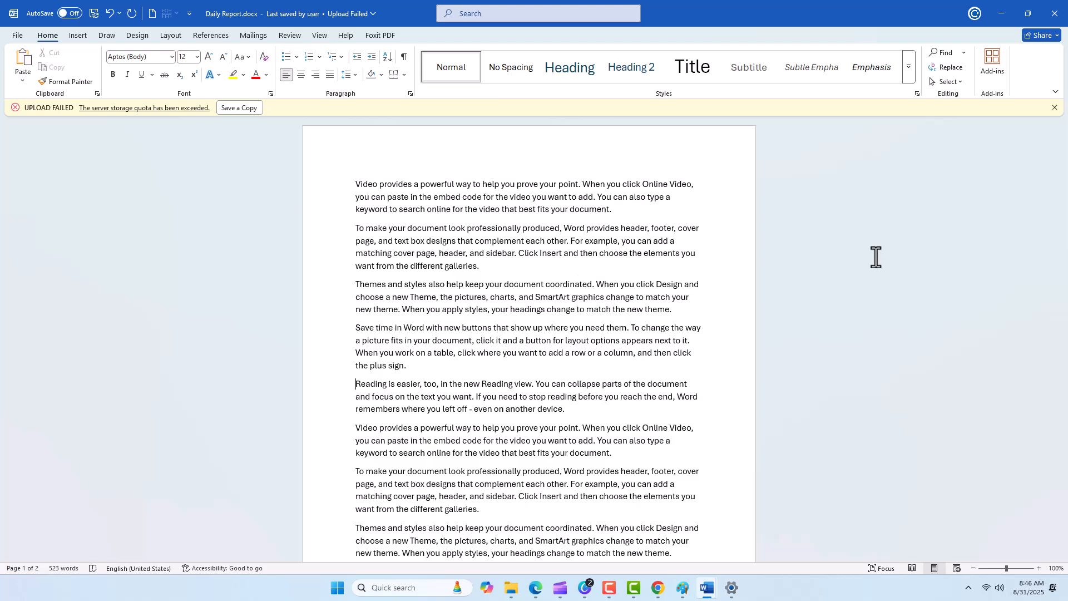
key(ctrl+Up)
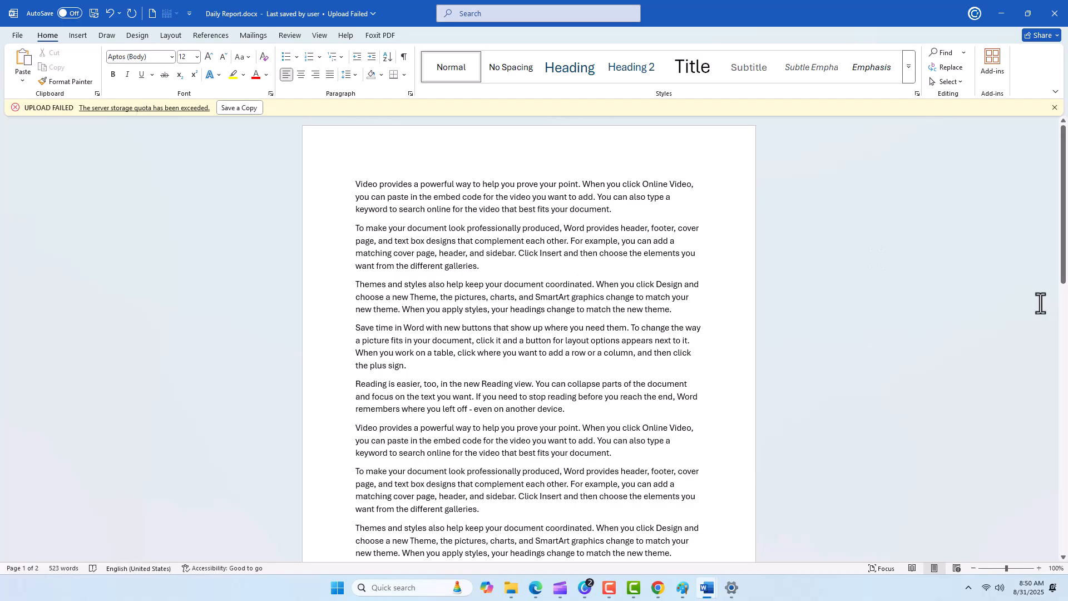
Jump to the end of the Daily Report document and return to its beginning.
key(ctrl+End)
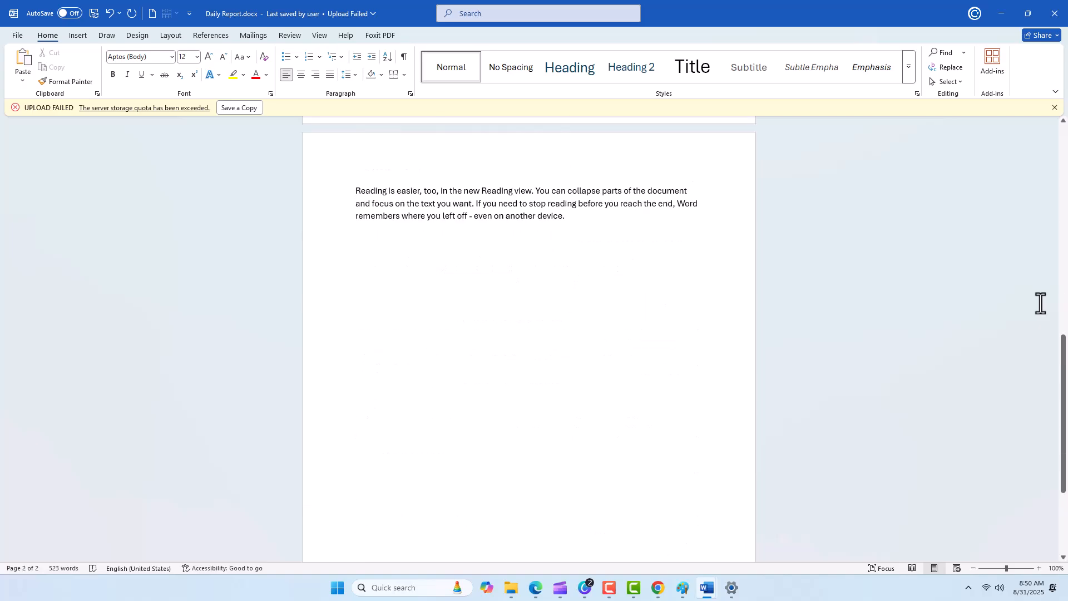
key(ctrl+Home)
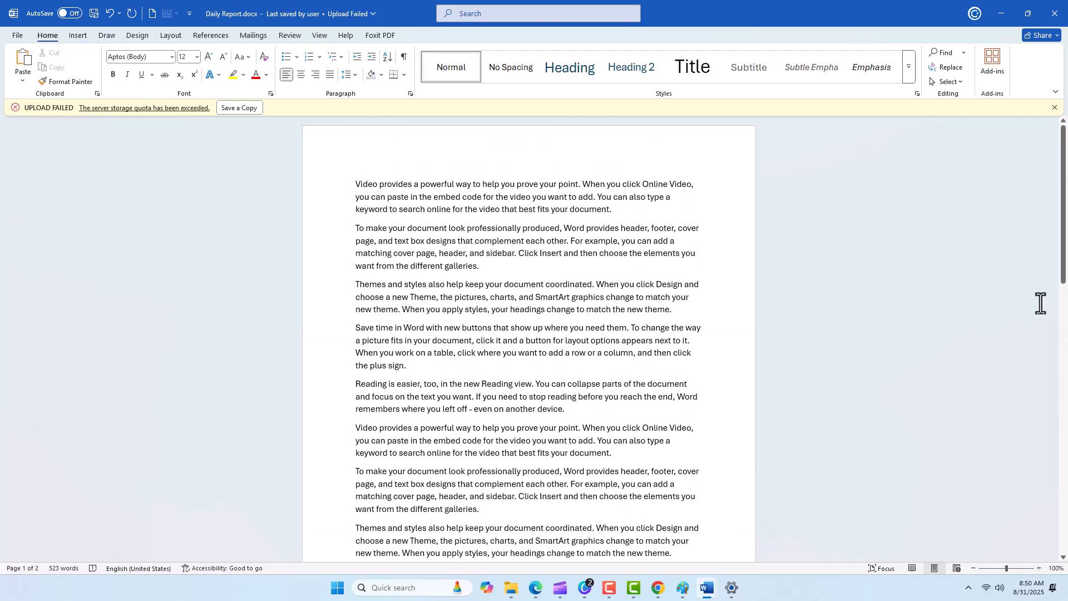
Extend the selection over the opening paragraphs, shrink it back to the first paragraph, and make that paragraph bold.
key(ctrl+shift+Down)
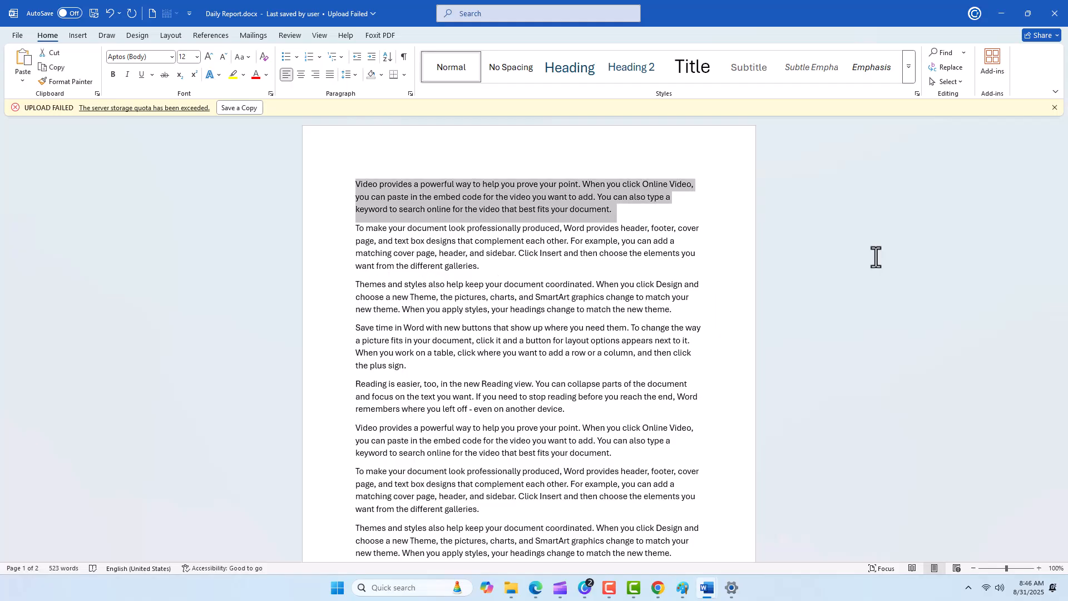
key(ctrl+shift+Down)
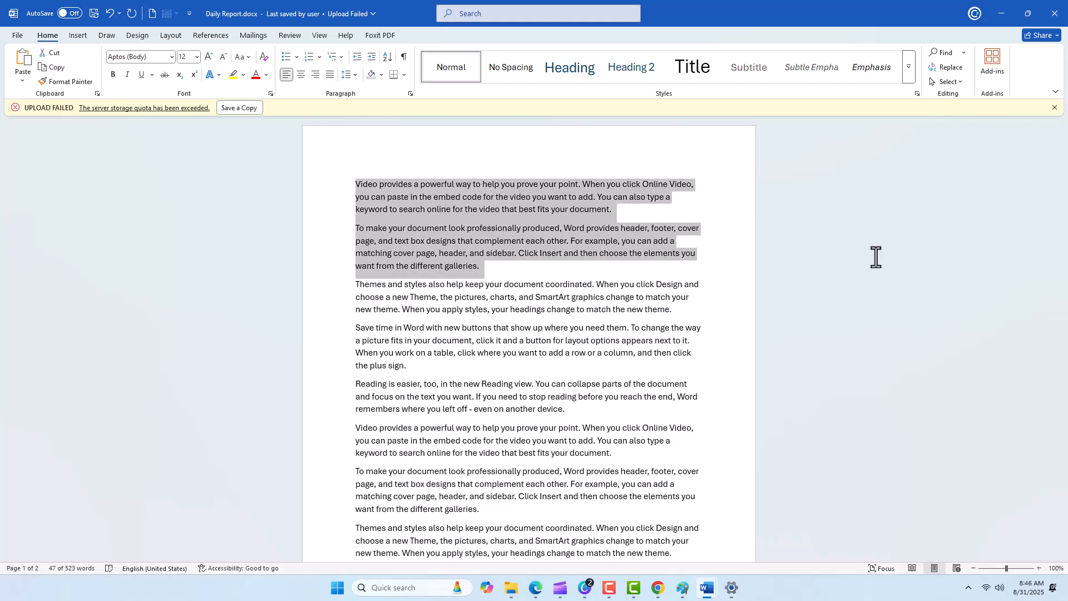
key(ctrl+shift+Down)
key(ctrl+shift+Up)
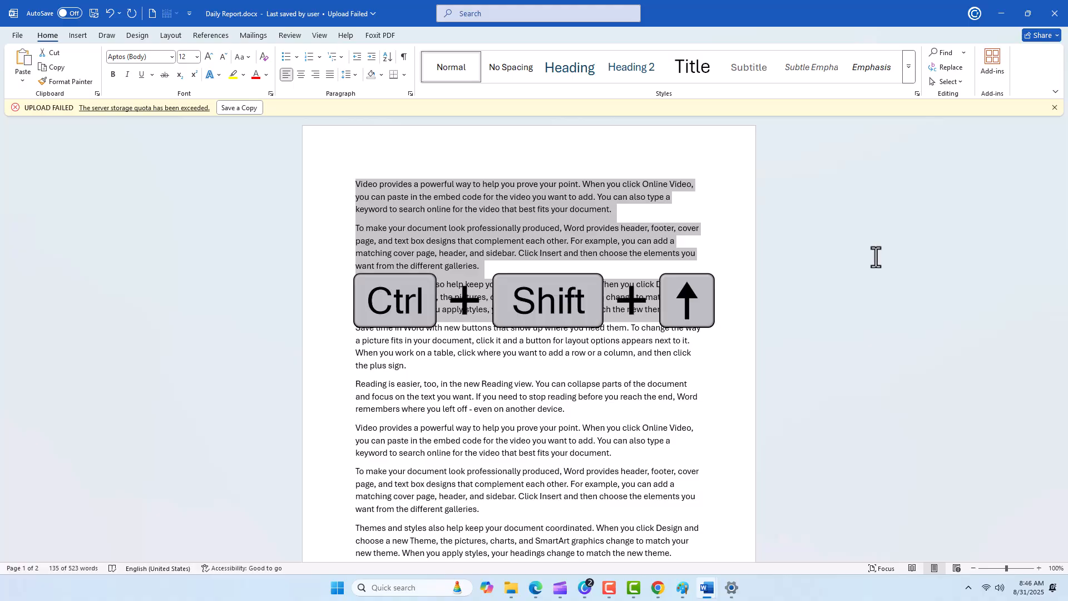
key(ctrl+shift+Up)
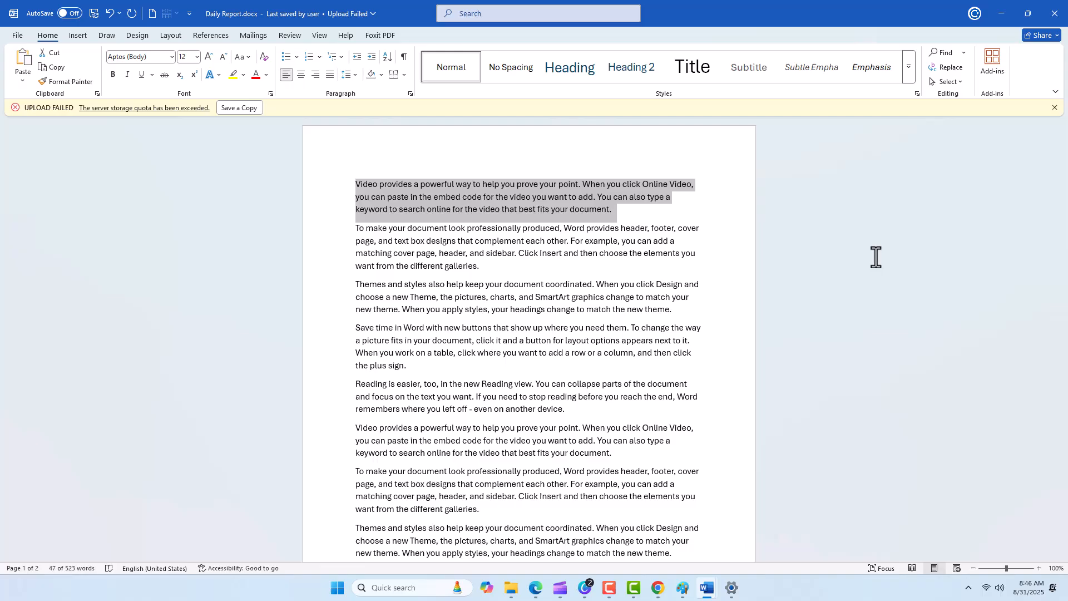
key(ctrl+b)
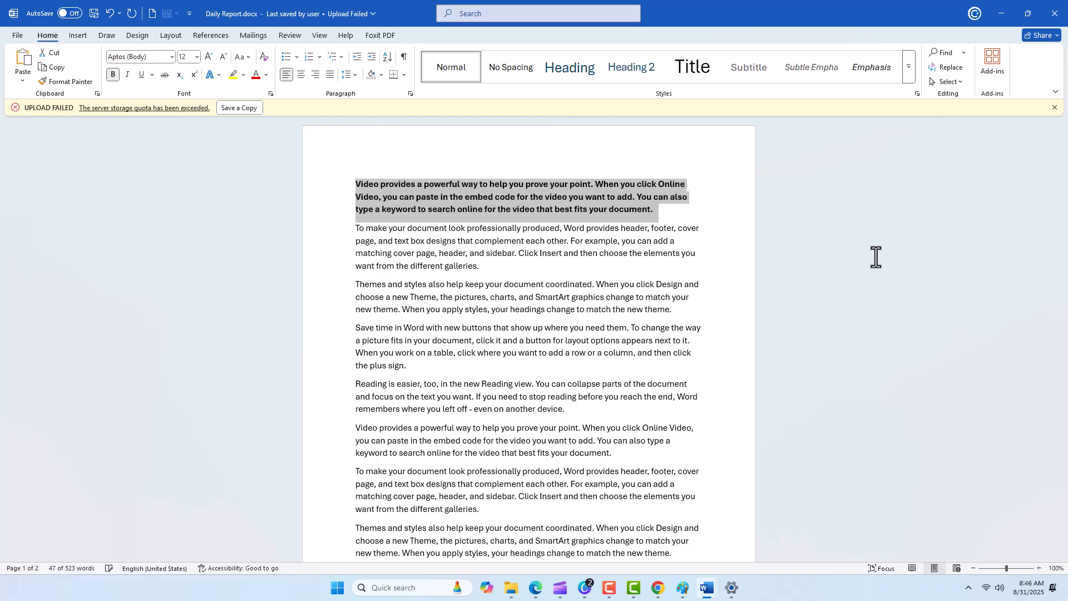
key(Right)
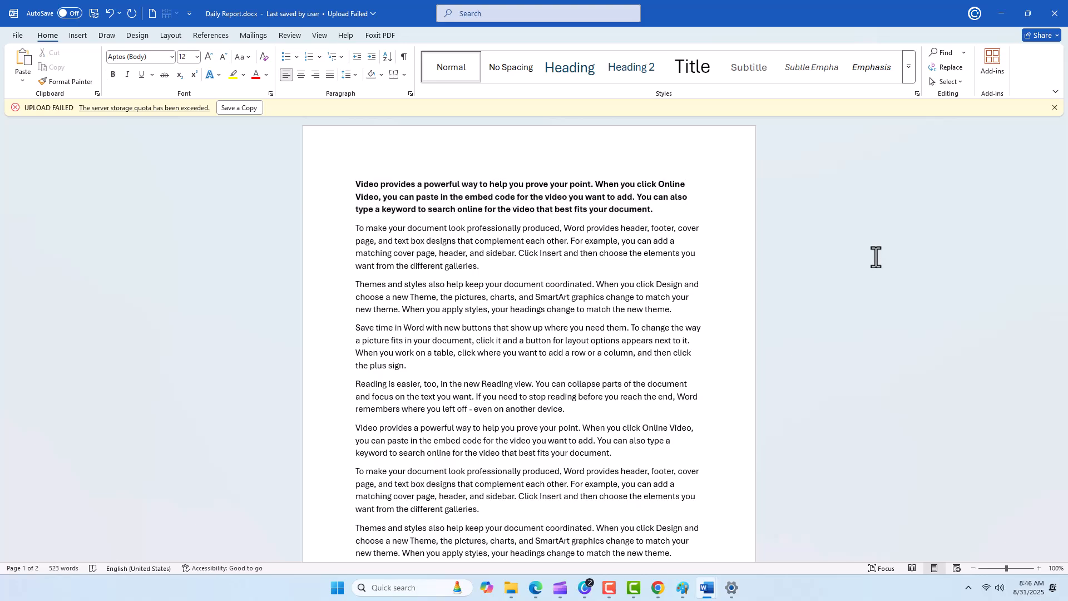
Select the second paragraph of the Daily Report line by line from its start, and clear the selection.
key(shift+Down)
key(shift+Down)
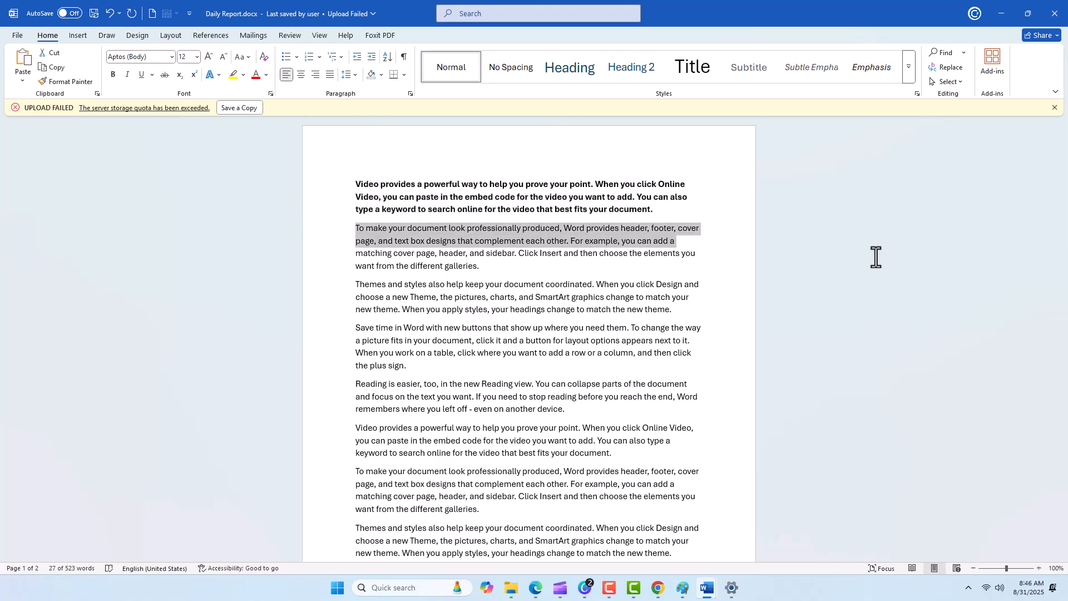
key(shift+Down)
key(shift+Down)
key(Right)
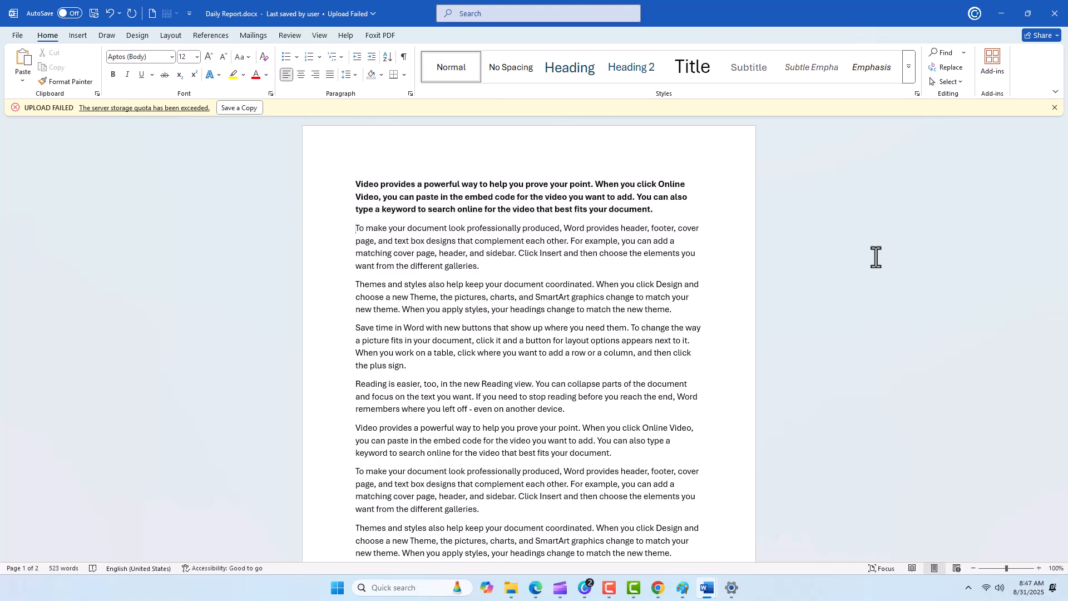
Move the cursor forward through the text word by word and back again the same way.
key(ctrl+Right)
key(ctrl+Right)
key(ctrl+Left)
key(ctrl+Left)
key(ctrl+Left)
key(ctrl+Left)
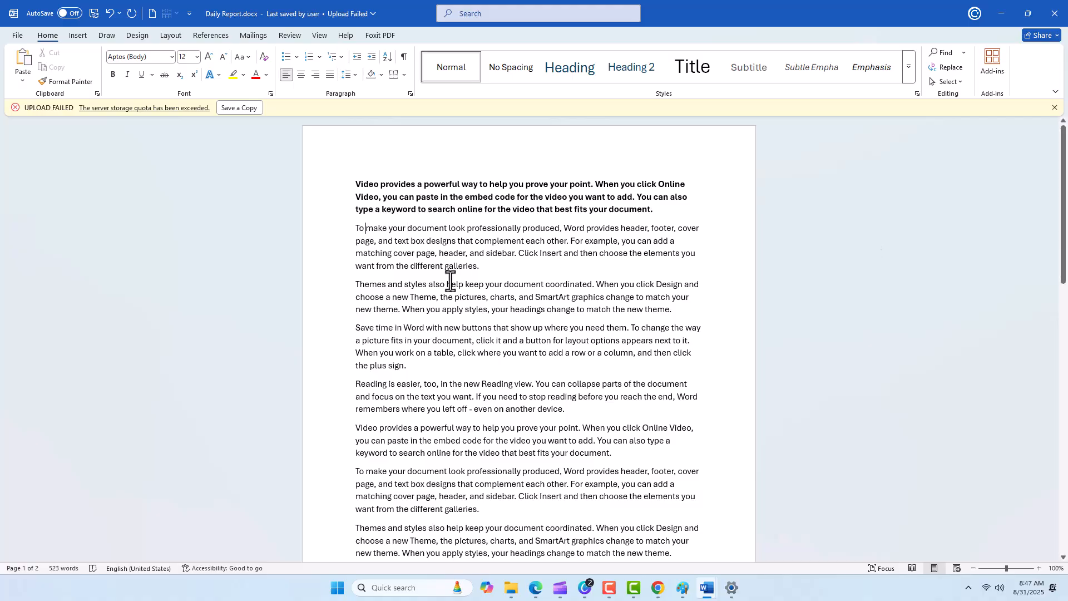
Select the first line of the "Themes and styles" paragraph, and select the whole "Save time in Word" paragraph below it.
click(283, 288)
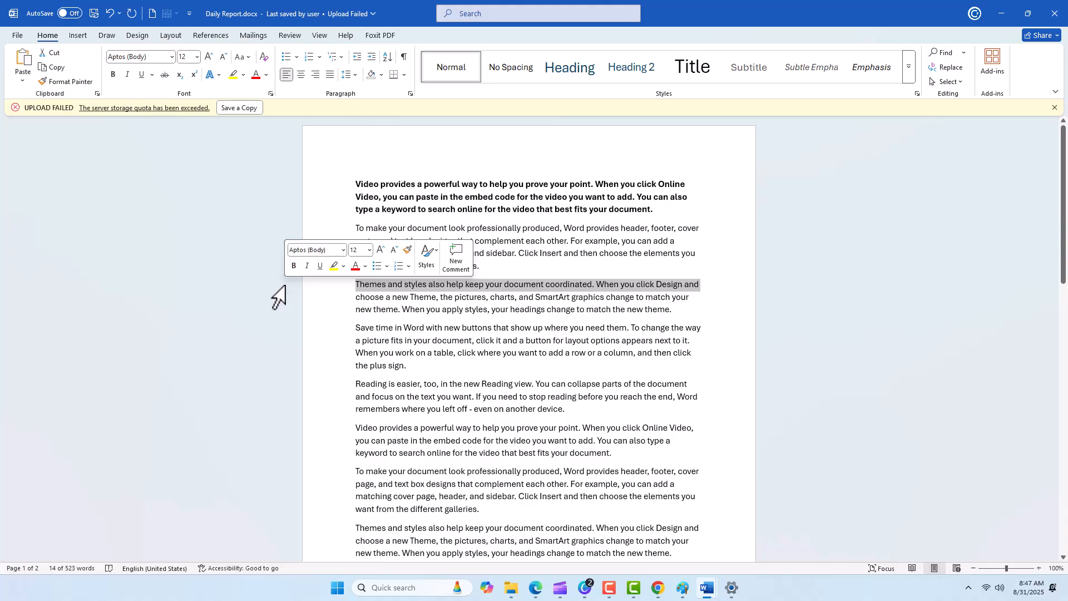
double_click(295, 344)
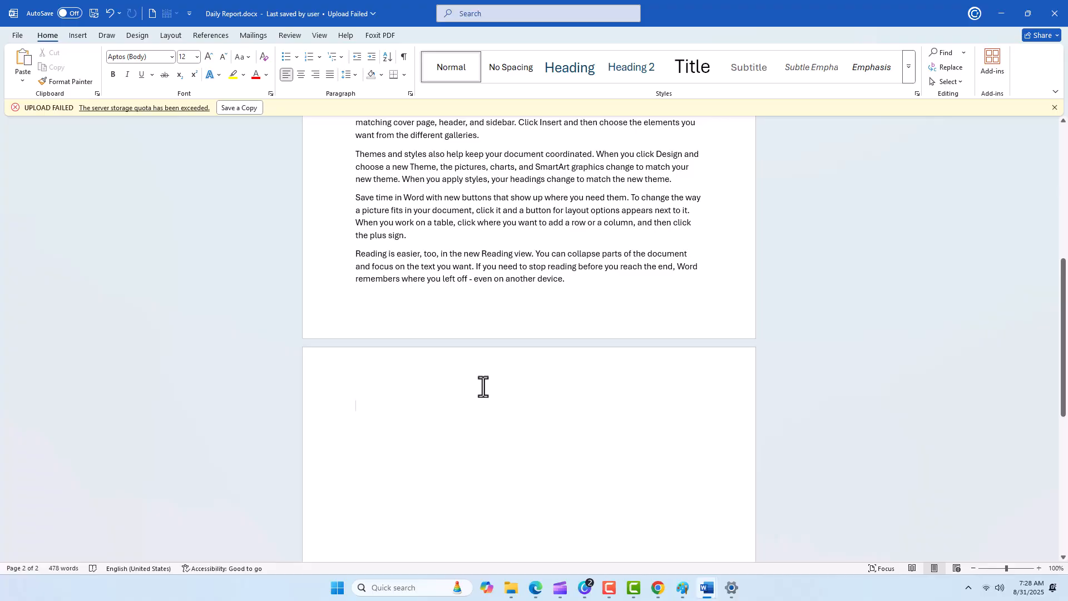
Open the gallery of shapes to insert on the blank second page and choose a shape from it.
key(alt)
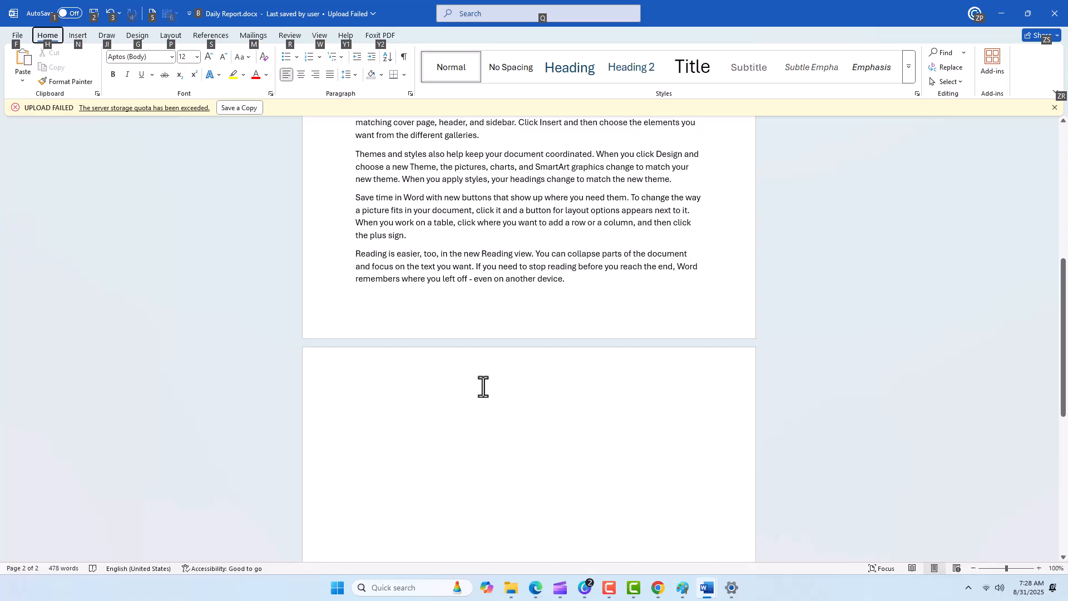
key(n)
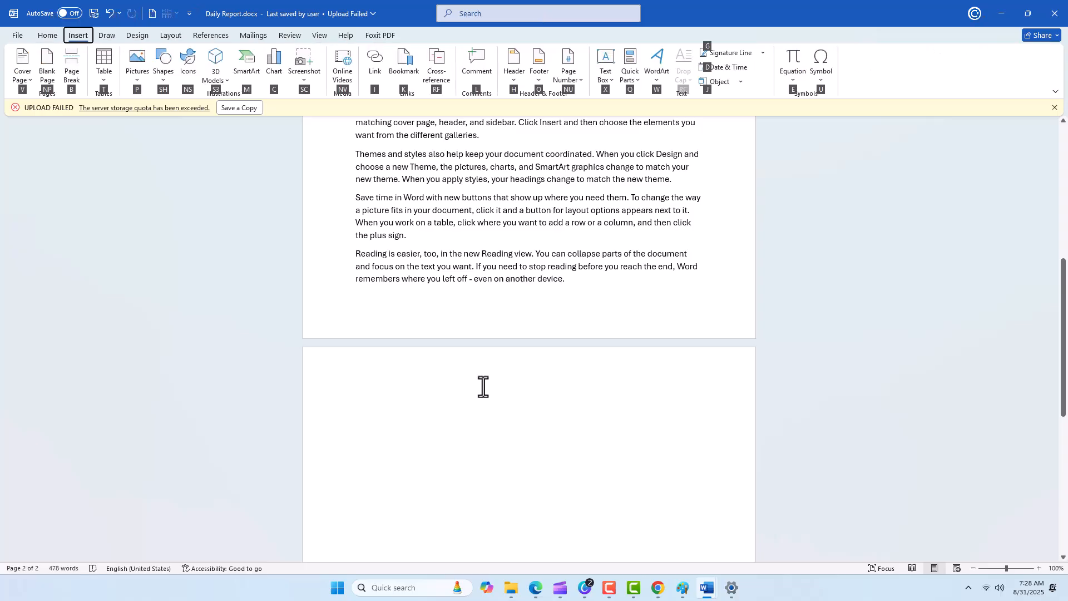
key(s)
key(h)
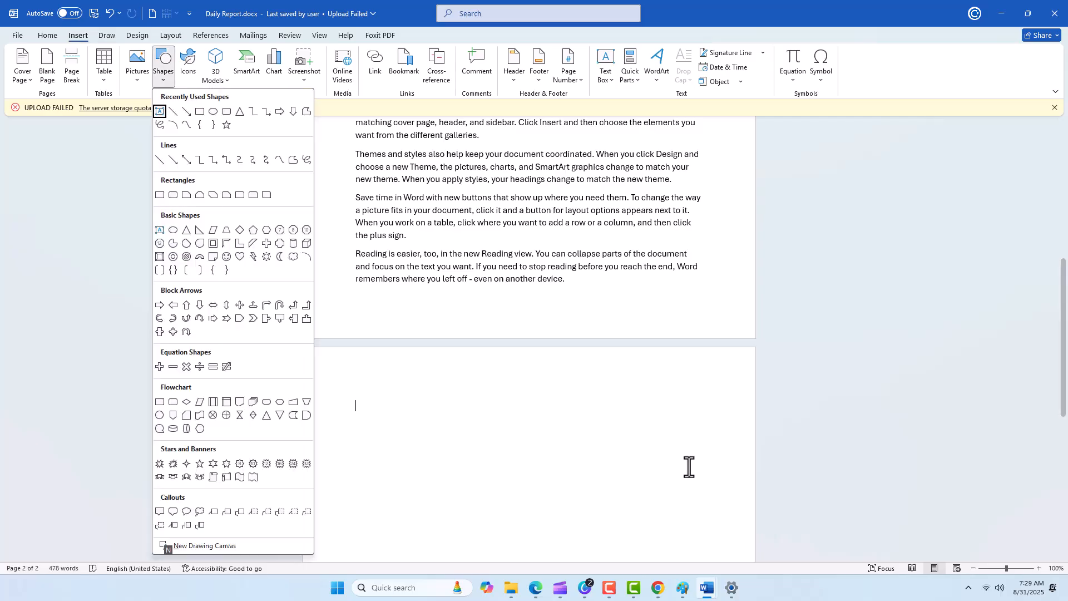
scroll(585, 434, down, 3)
key(Down)
key(Down)
key(Down)
key(Down)
key(Down)
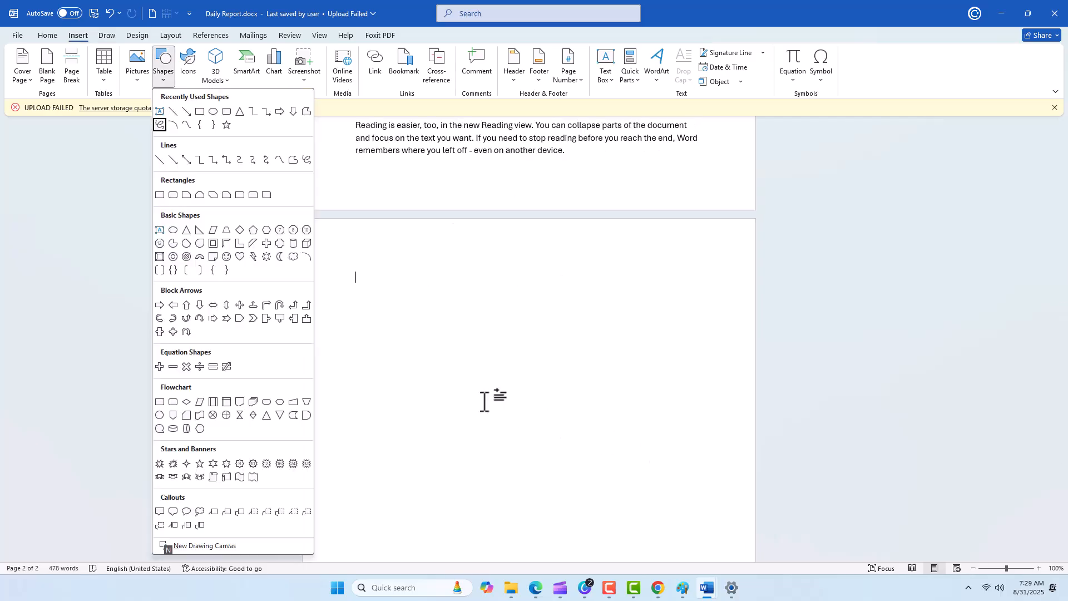
key(Right)
key(Right)
key(Up)
key(Return)
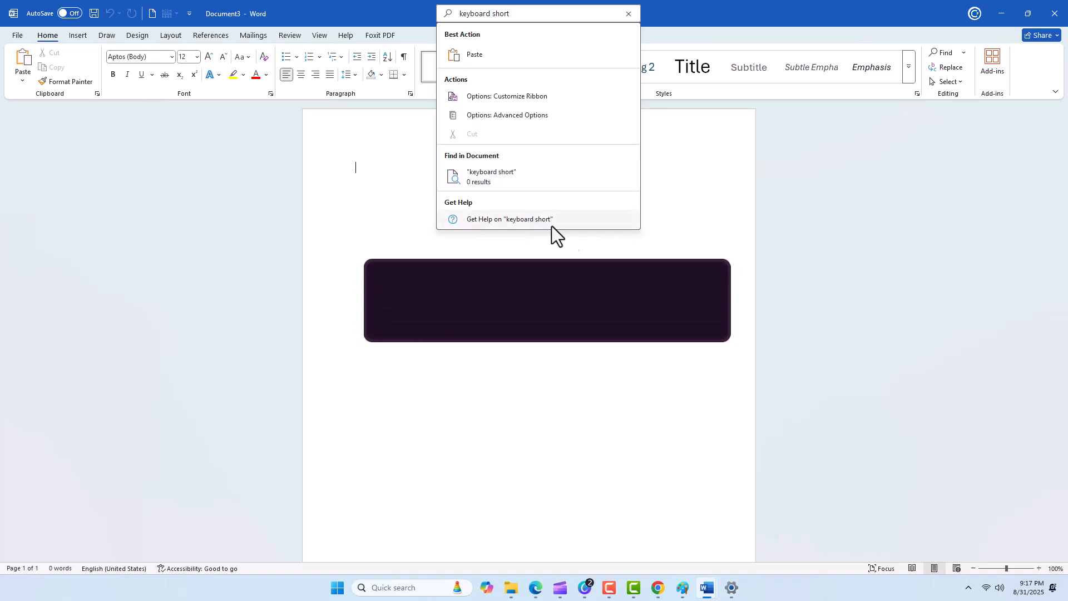
Get help on "keyboard short" and examine the help article's list of shortcuts.
click(552, 225)
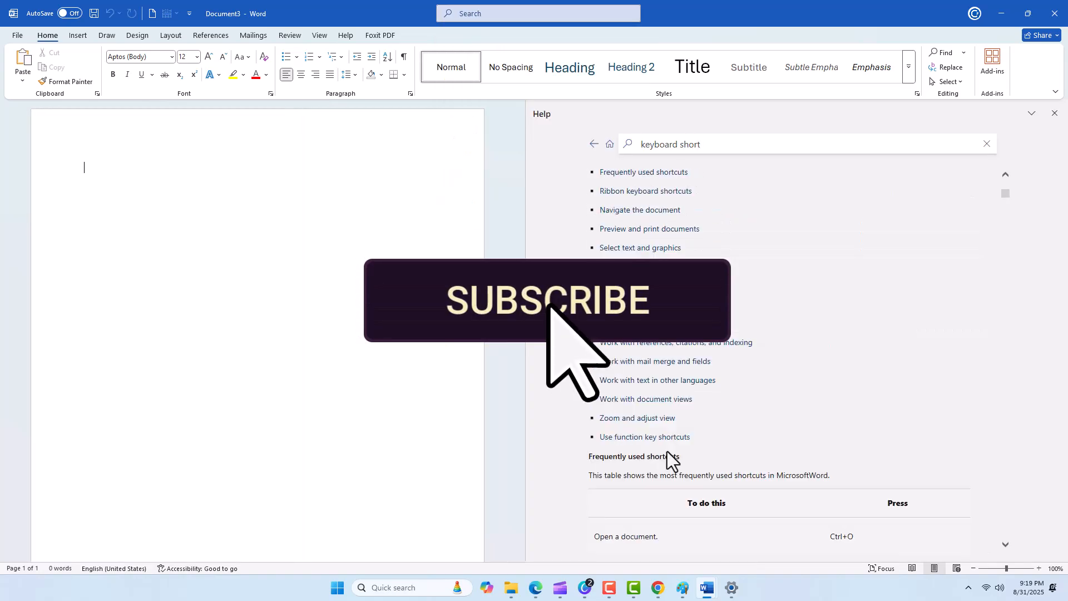
scroll(667, 452, down, 6)
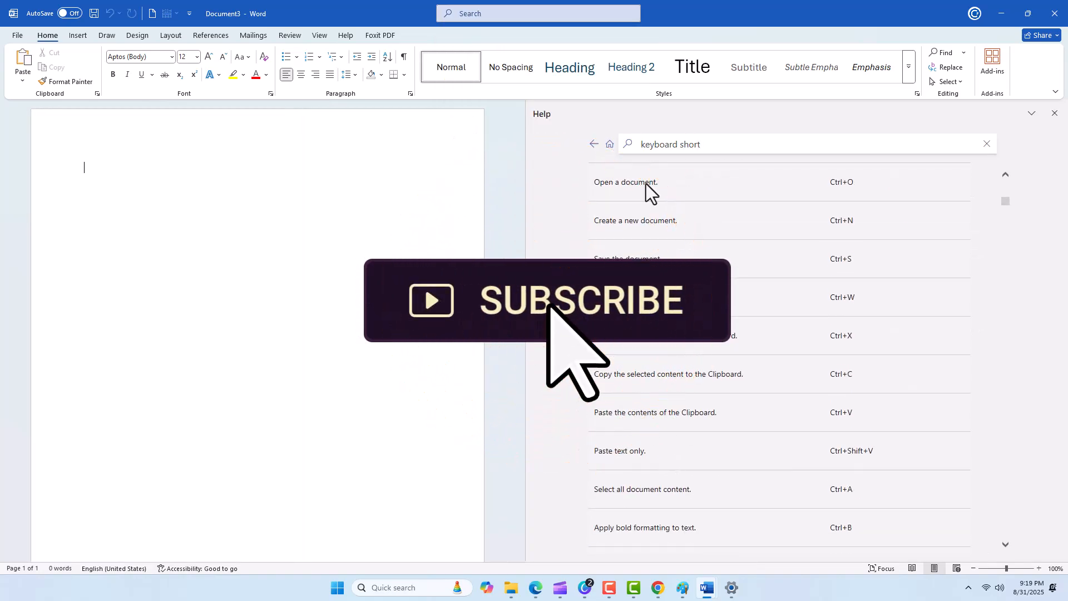